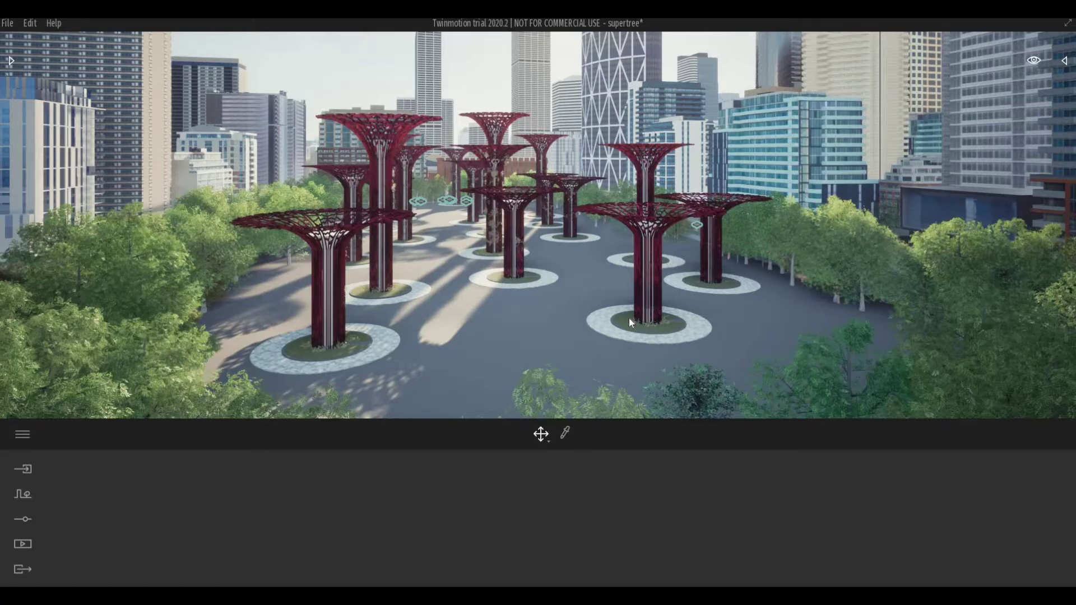
Select the foreground supertree and check the supertree.fbx container's options for the Add to user library command.
left_click(646, 271)
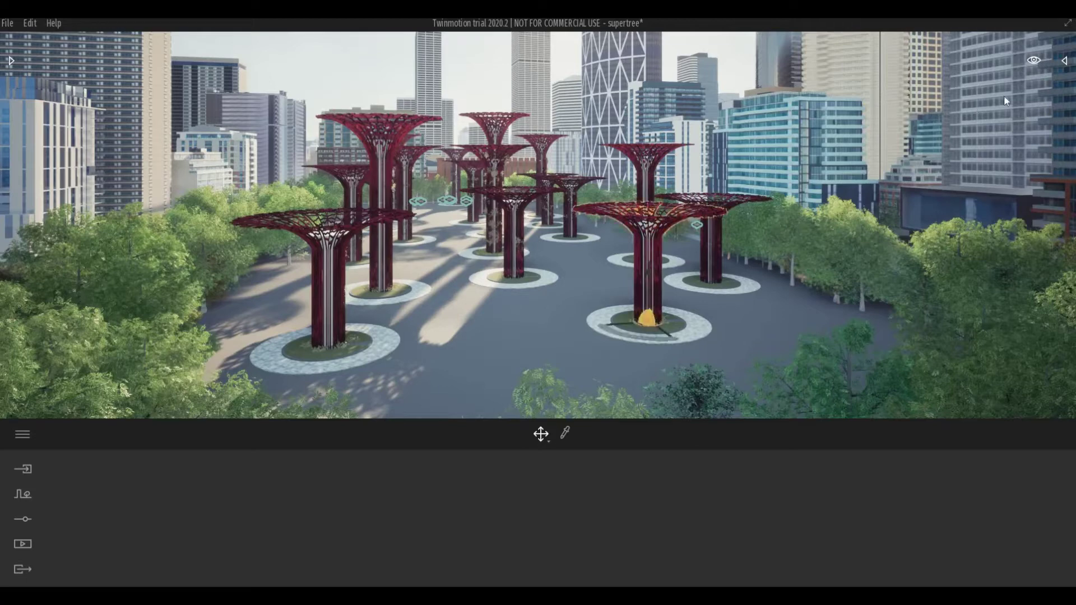
left_click(1065, 61)
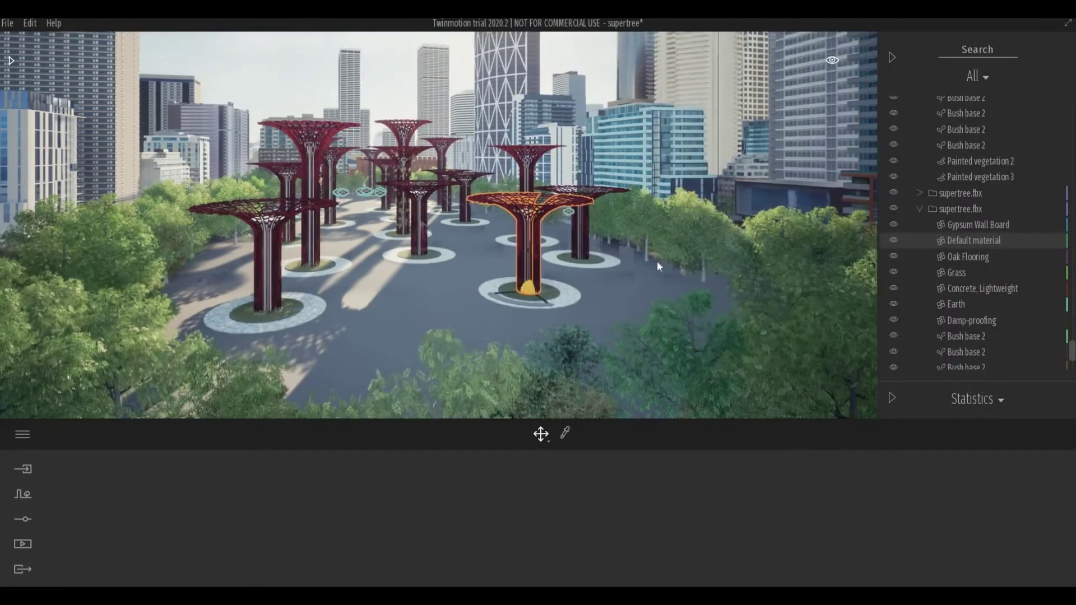
left_click(950, 215)
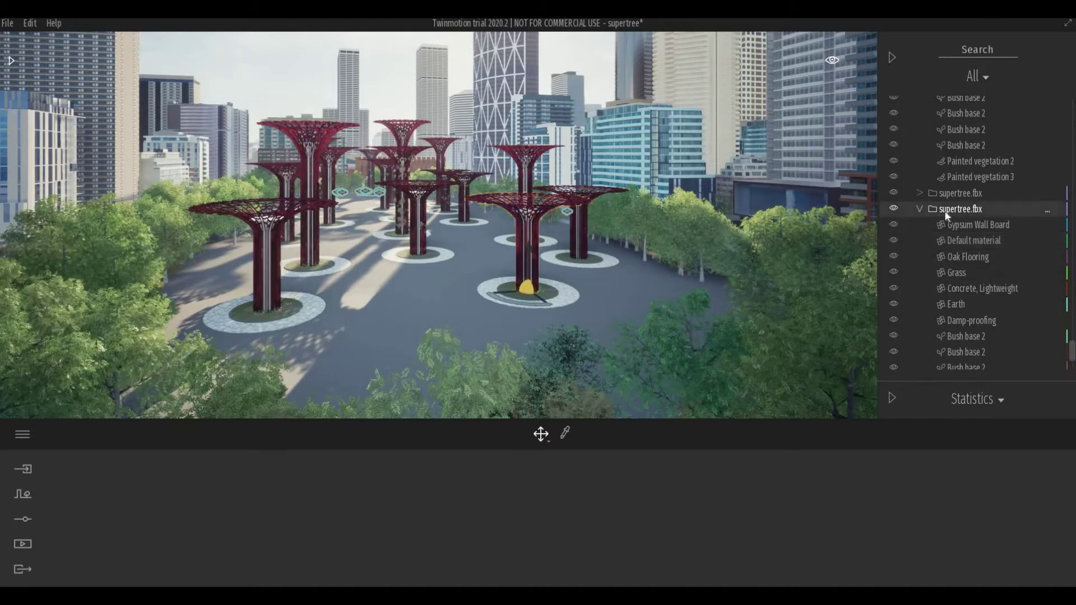
right_click(945, 210)
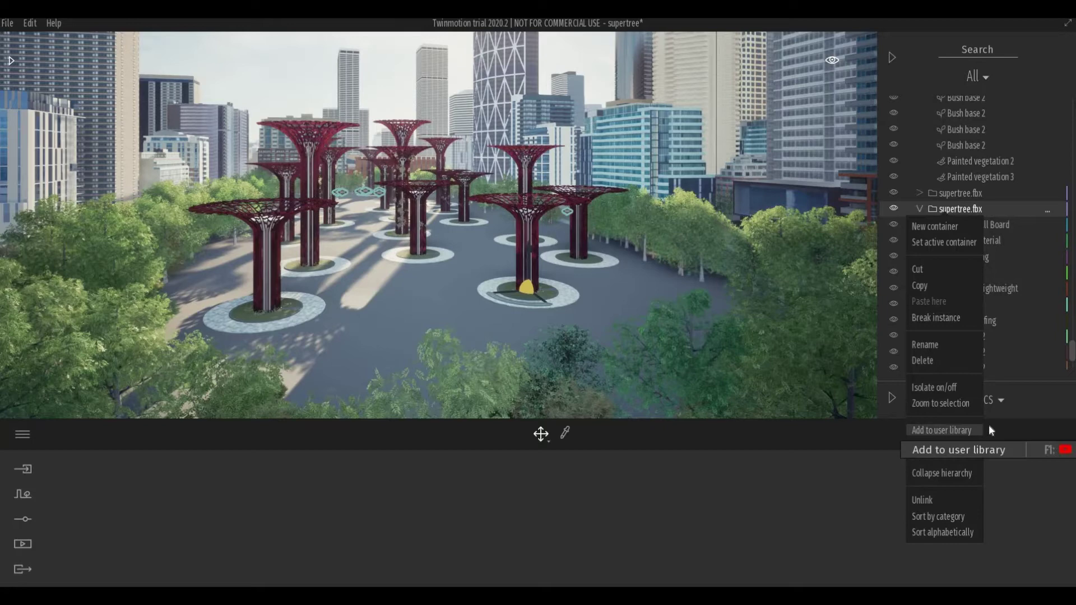
left_click(777, 360)
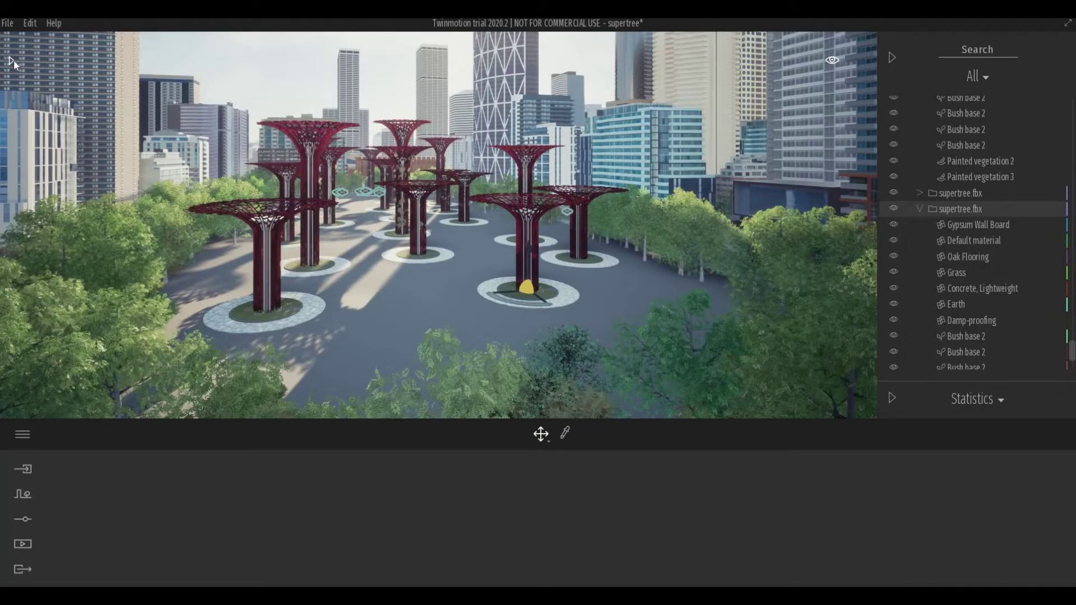
Place the supertree.fbx model from the User library on the plaza in front of the existing supertrees.
left_click(12, 61)
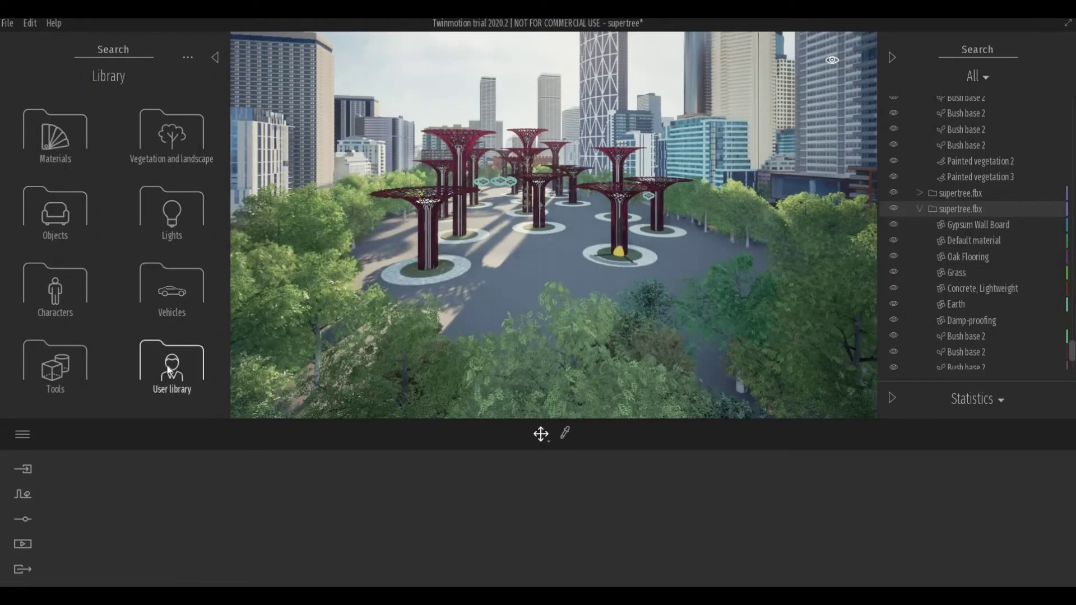
left_click(150, 361)
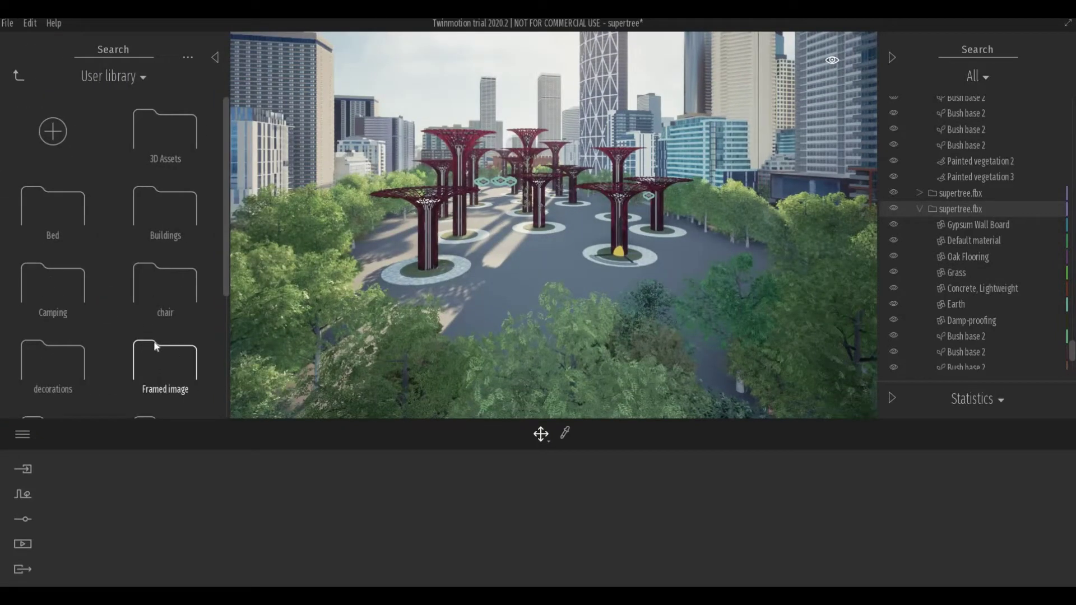
scroll(154, 343, "down", 5)
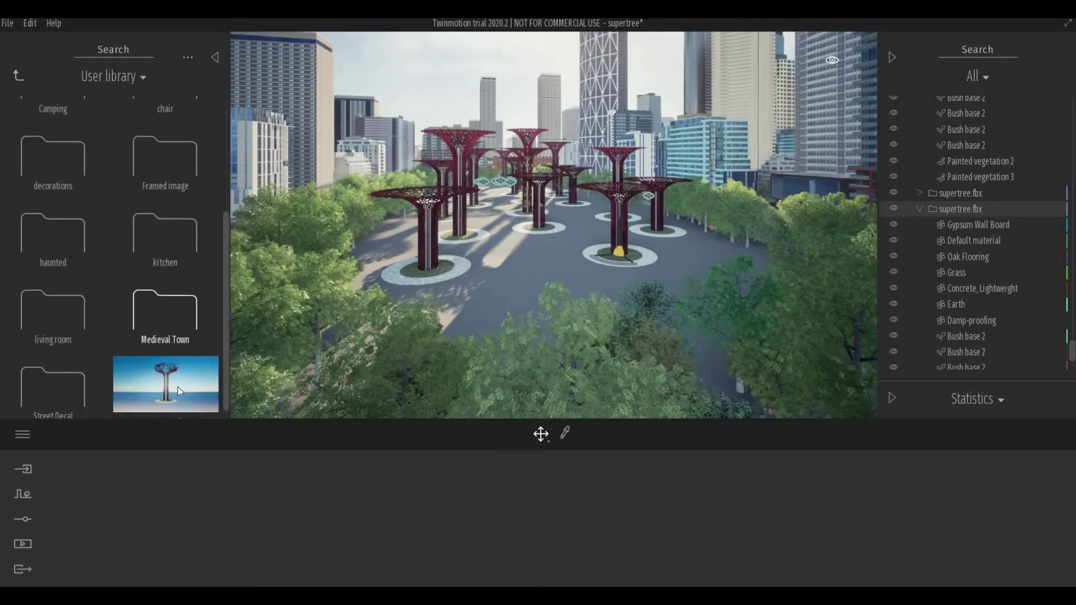
scroll(175, 382, "down", 1)
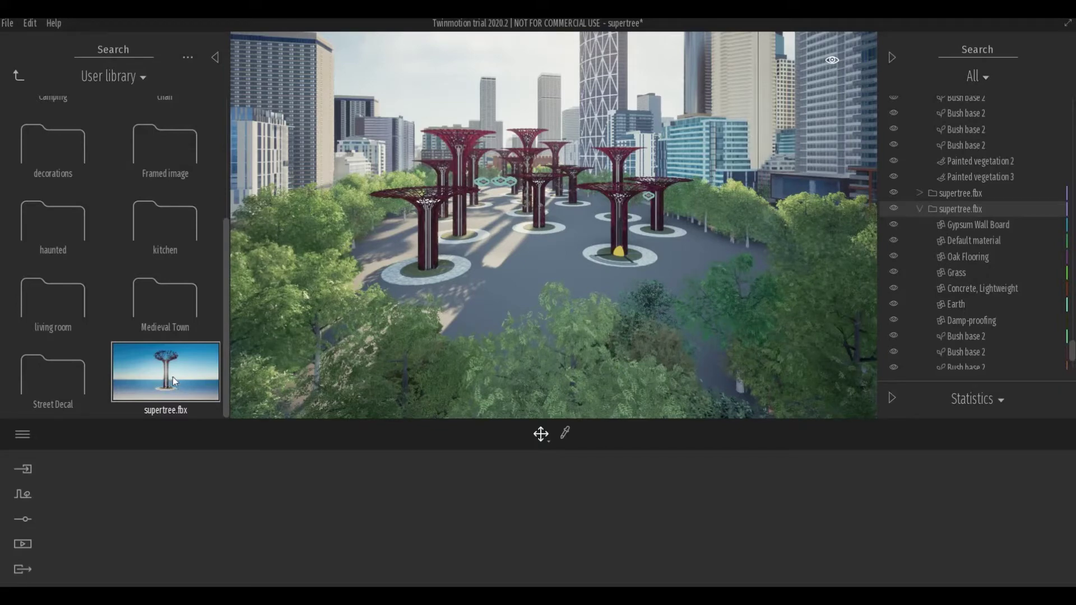
left_click_drag(251, 363, 674, 270)
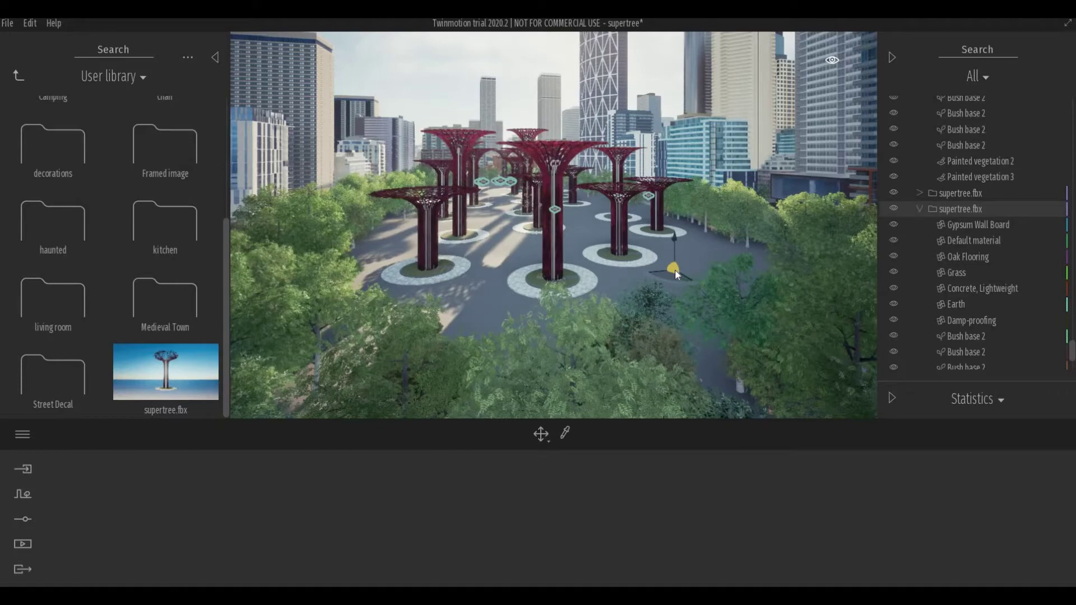
left_click(675, 269)
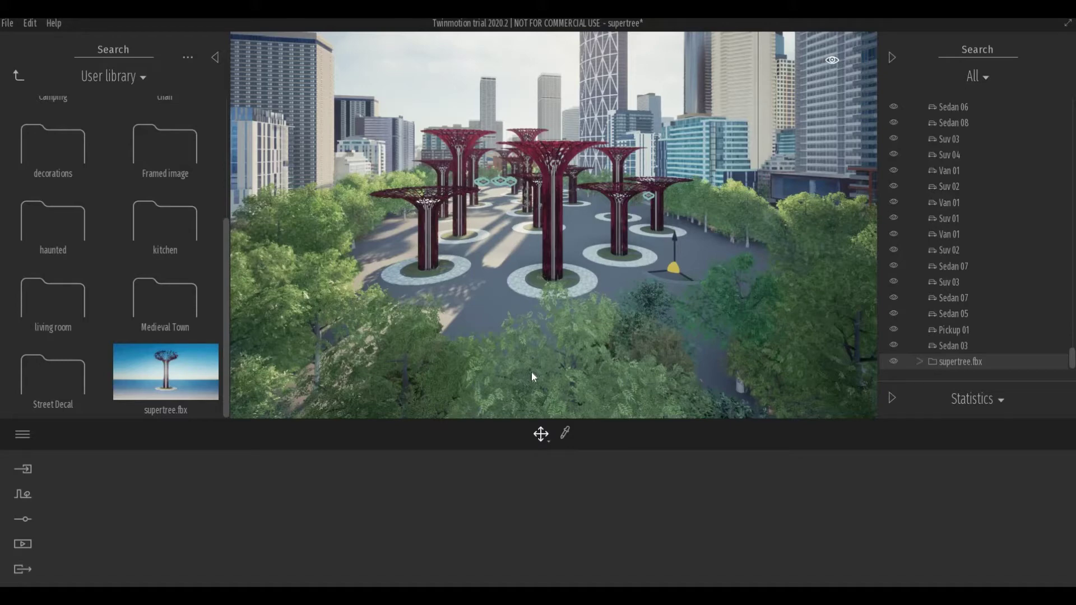
Place an Awe chair from the library's Objects > Home > Living room > Chairs category on the pavement in front of the supertrees.
left_click(16, 77)
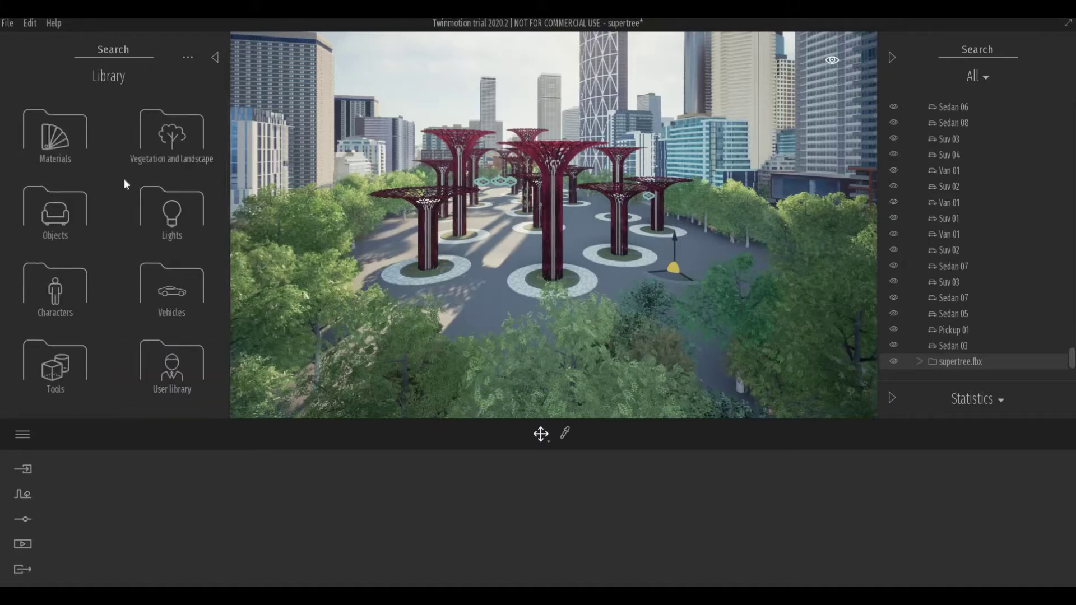
left_click(65, 213)
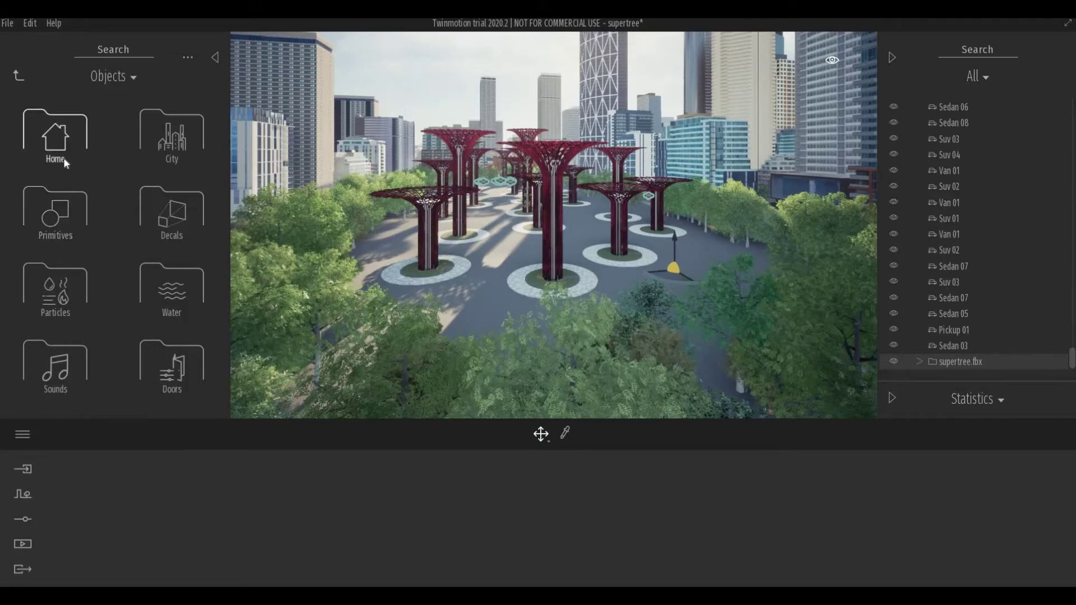
left_click(63, 157)
left_click(66, 158)
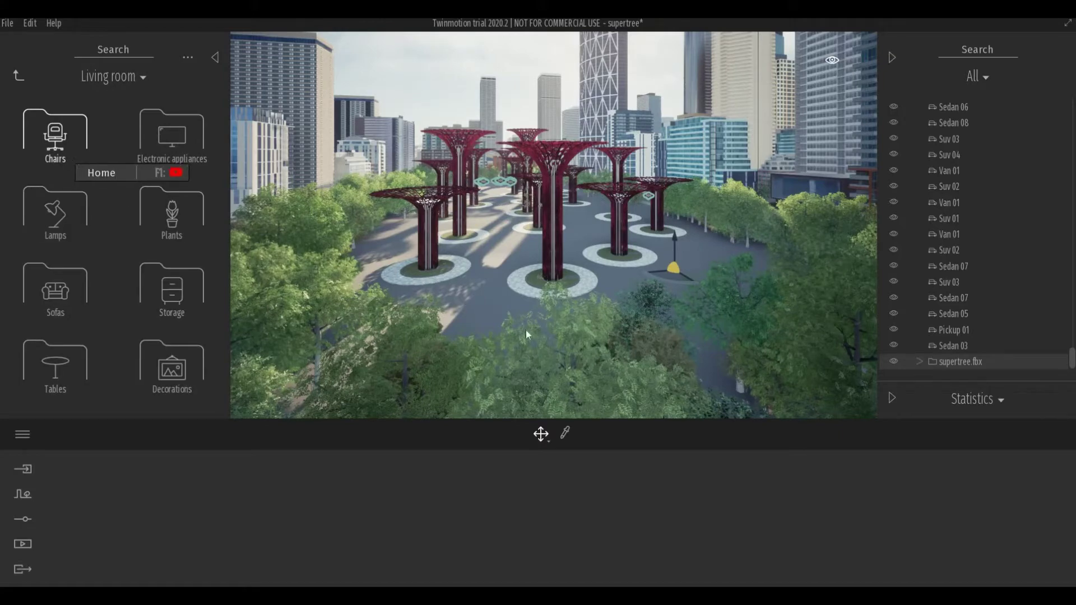
left_click(69, 157)
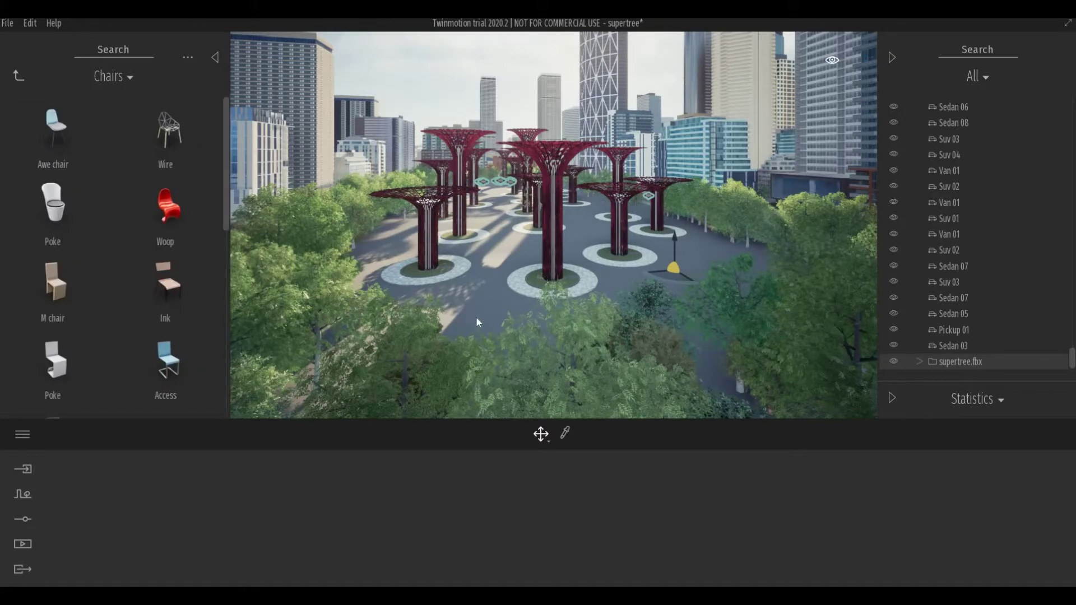
key("w")
left_click(68, 136)
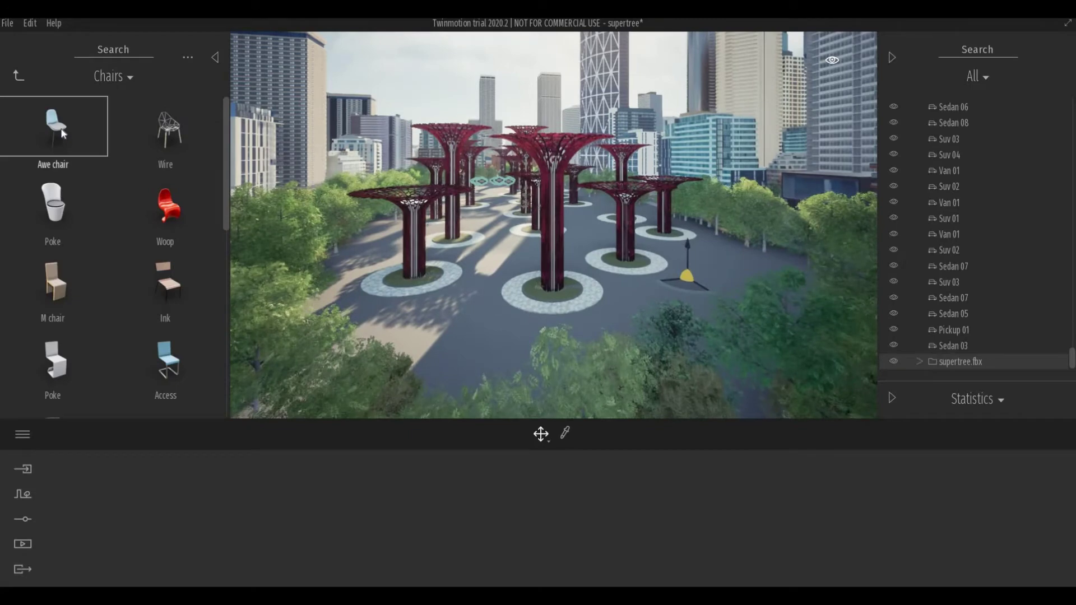
left_click(438, 331)
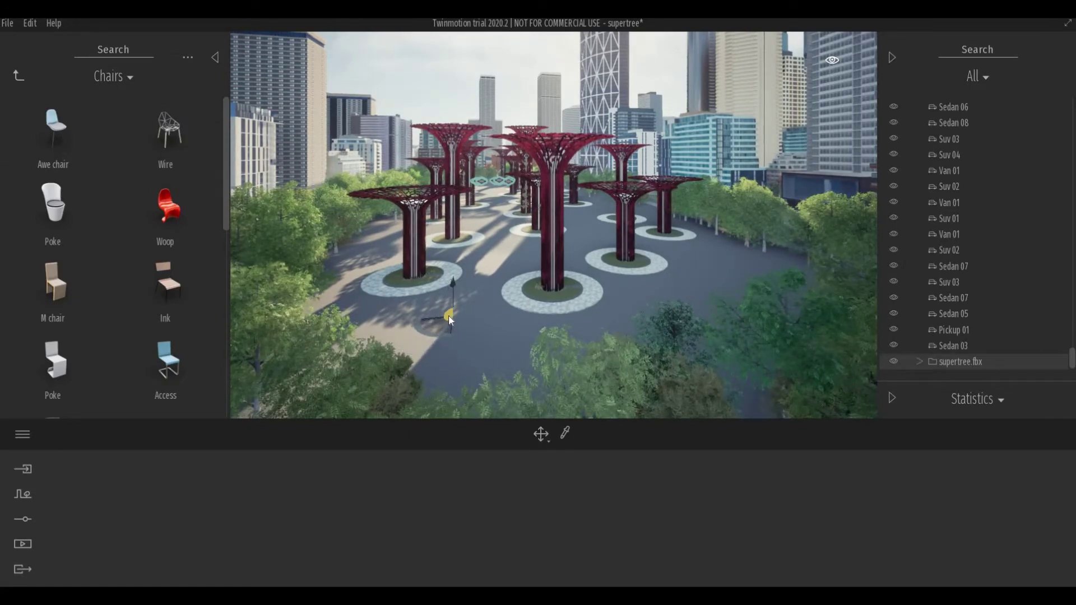
Enlarge the placed Awe chair with the Scale tool.
scroll(429, 346, "up", 3)
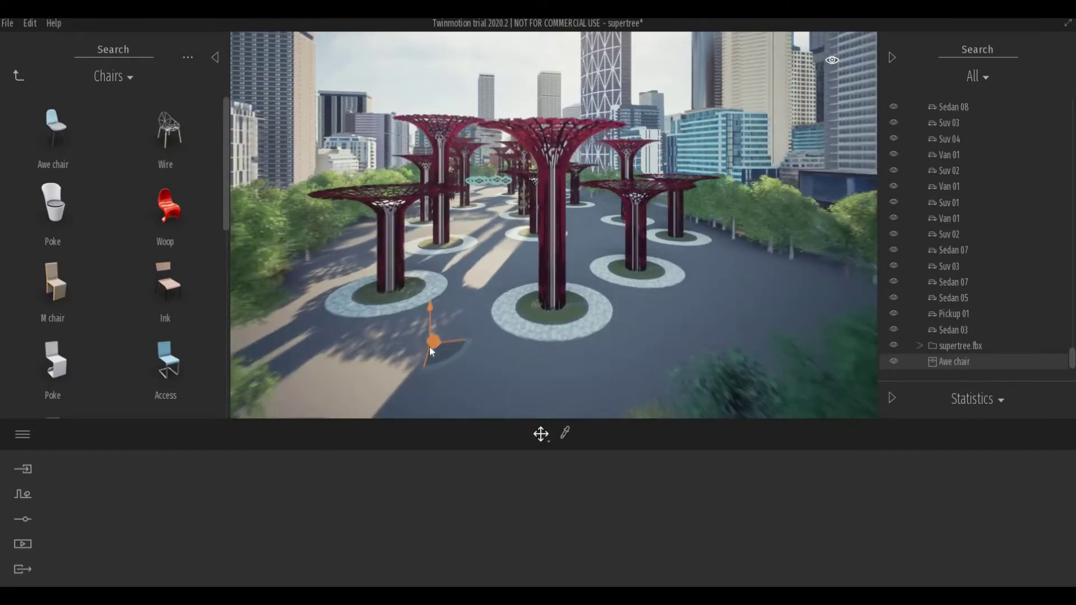
scroll(432, 346, "down", 5)
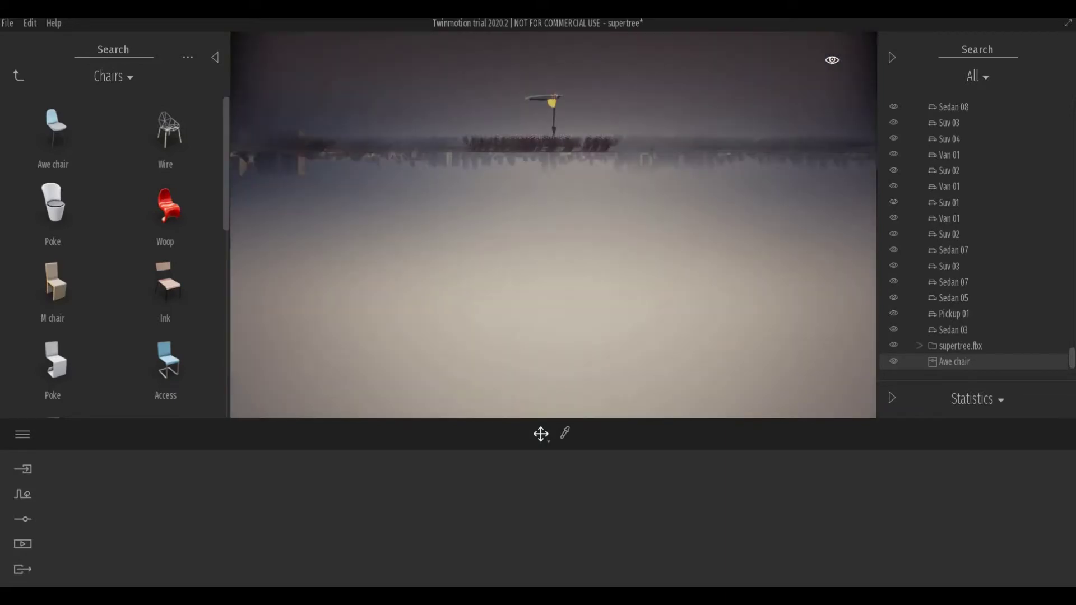
scroll(432, 345, "up", 4)
scroll(473, 336, "up", 3)
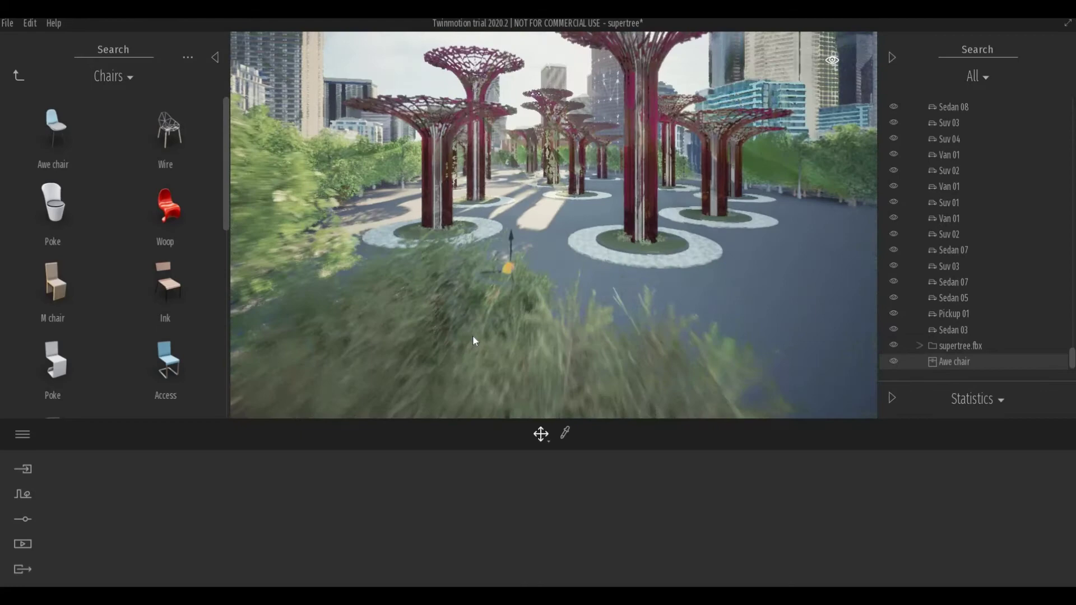
scroll(472, 335, "up", 3)
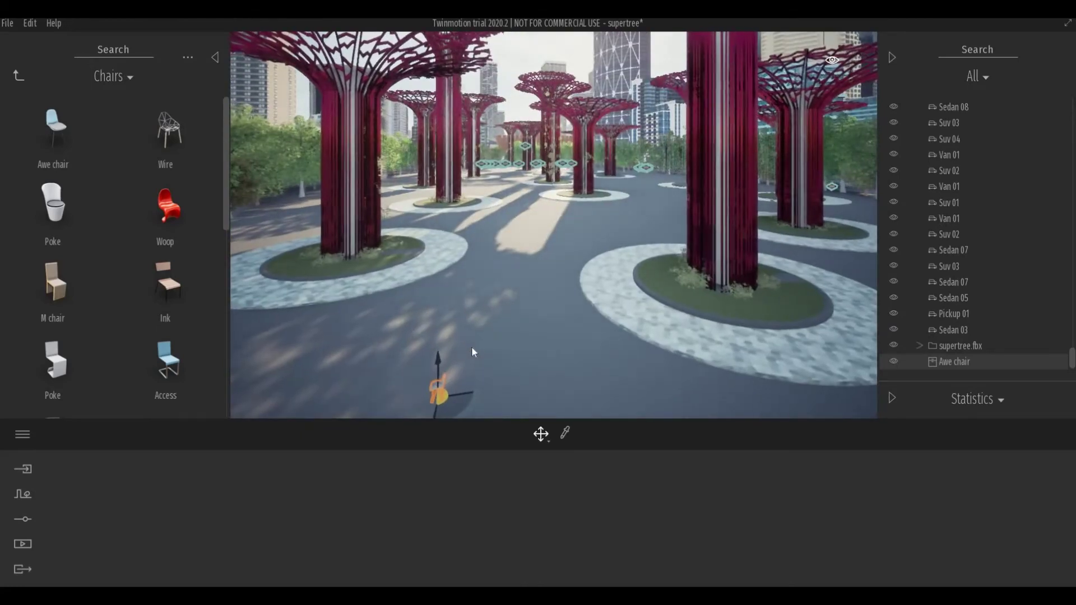
scroll(478, 352, "down", 1)
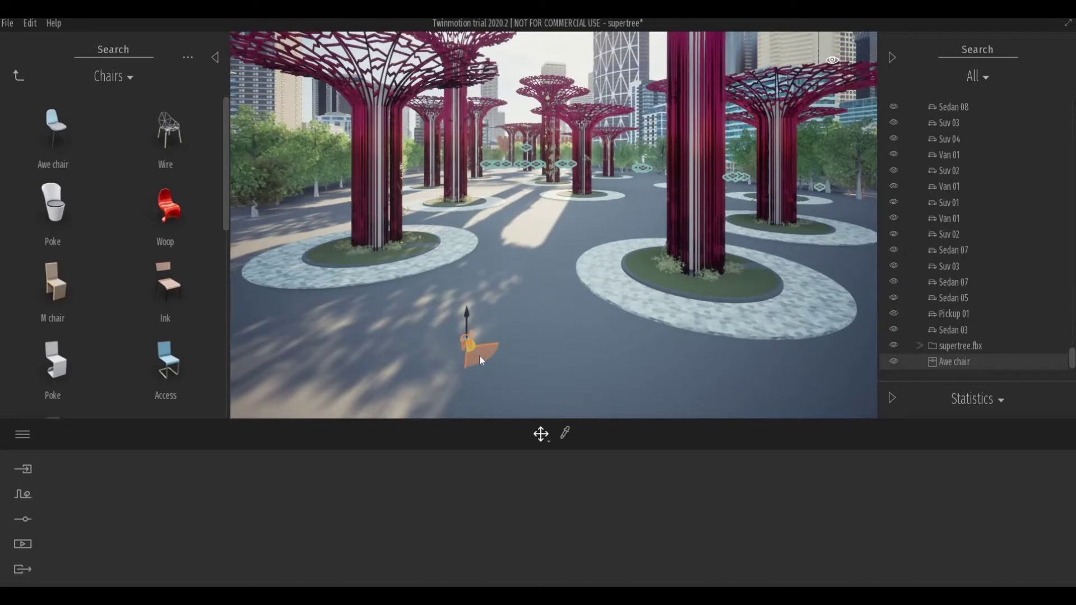
left_click(541, 433)
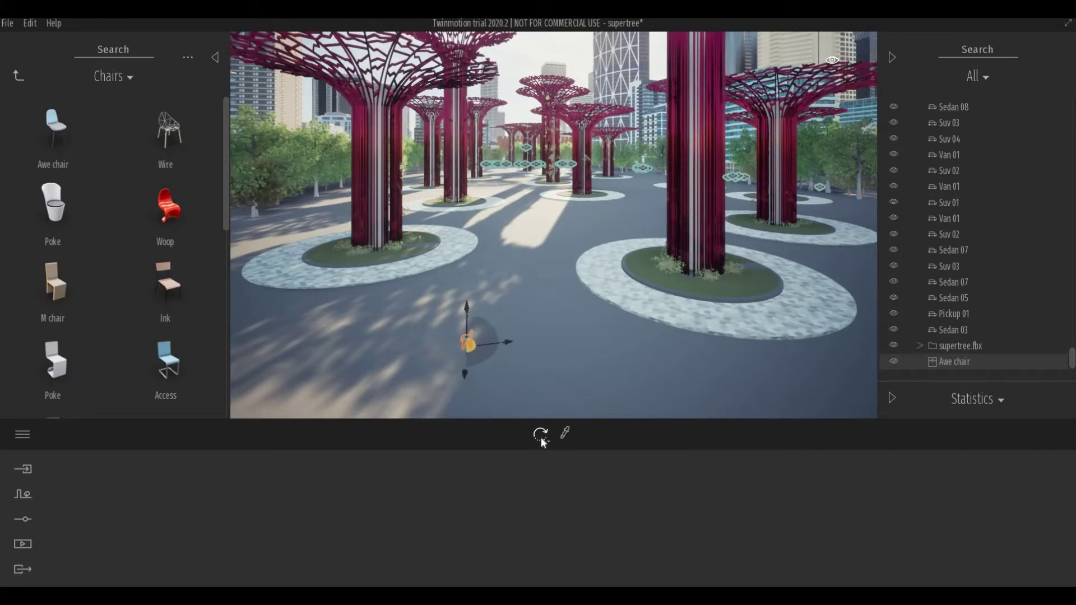
left_click(541, 438)
left_click(541, 435)
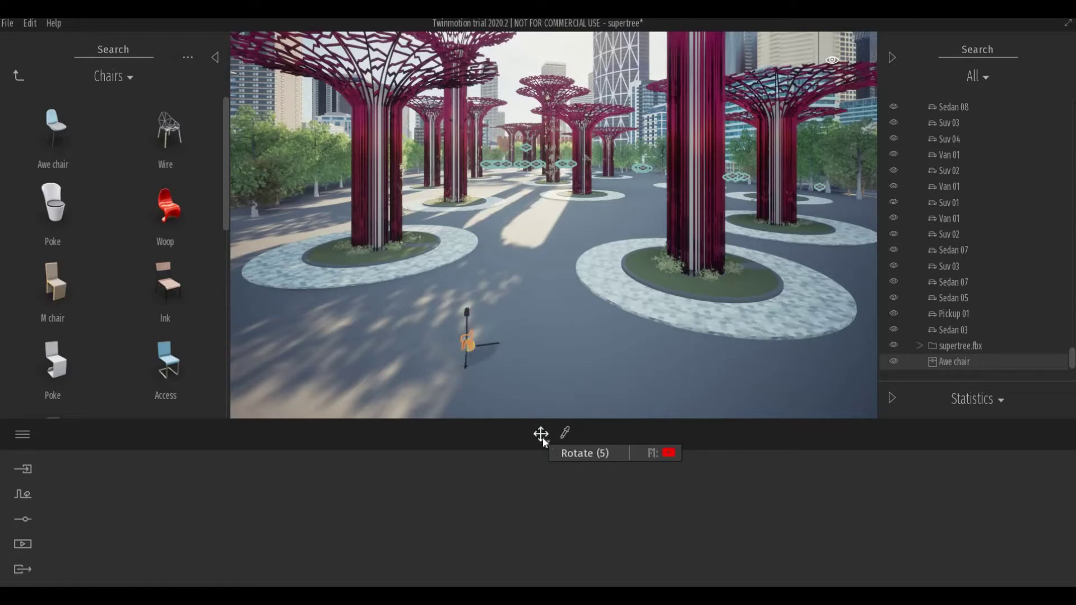
left_click(542, 435)
left_click(541, 435)
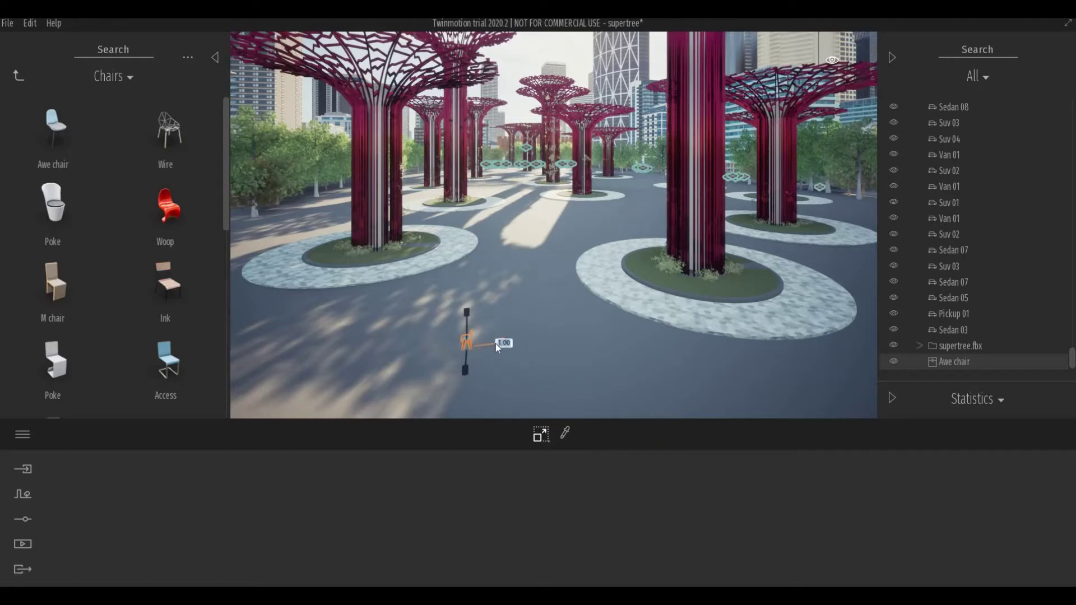
left_click_drag(496, 344, 586, 348)
left_click_drag(466, 311, 471, 228)
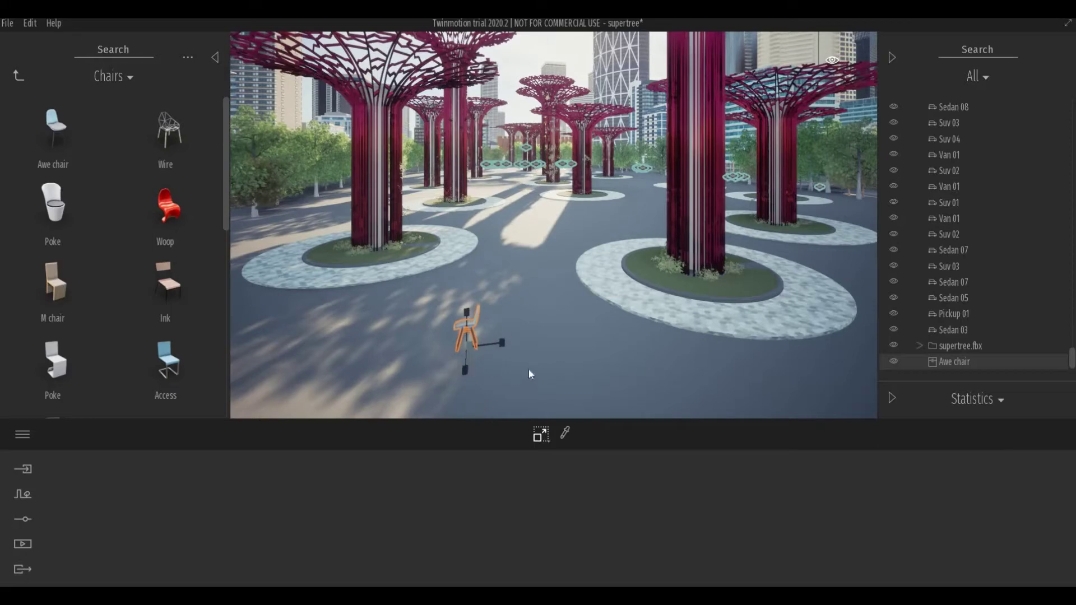
Go back from the Chairs category to the User library and locate the supertree.fbx model.
scroll(529, 369, "down", 3)
scroll(529, 369, "up", 1)
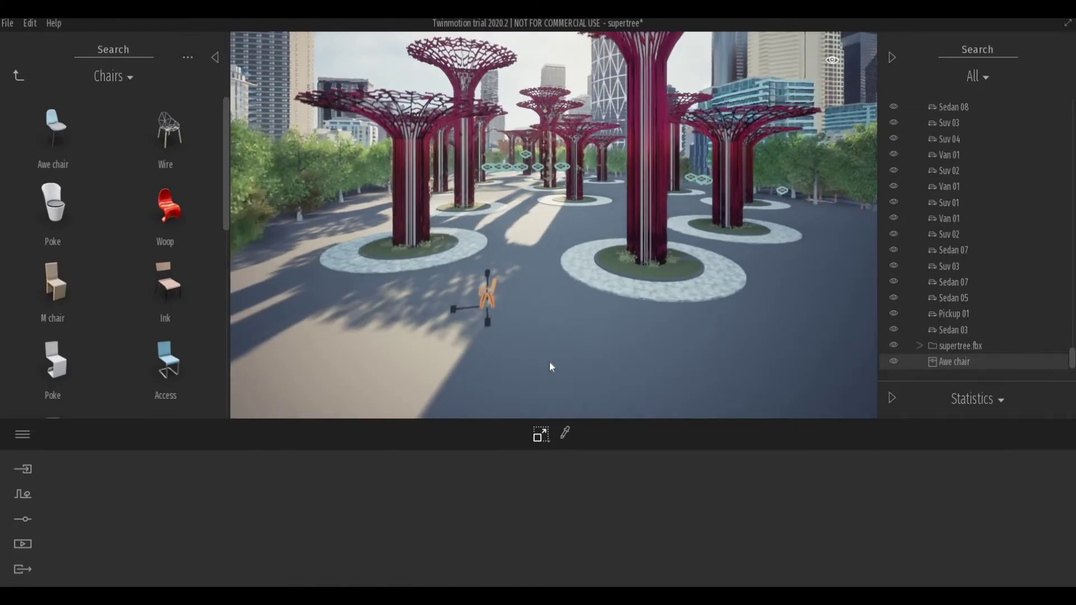
scroll(548, 357, "down", 3)
scroll(547, 357, "up", 2)
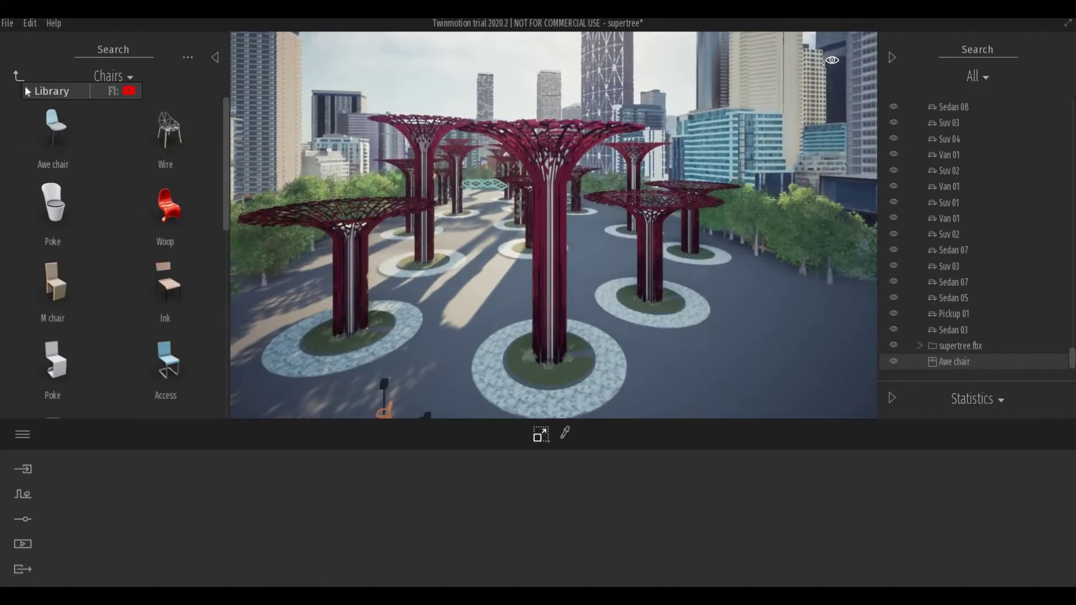
left_click(27, 88)
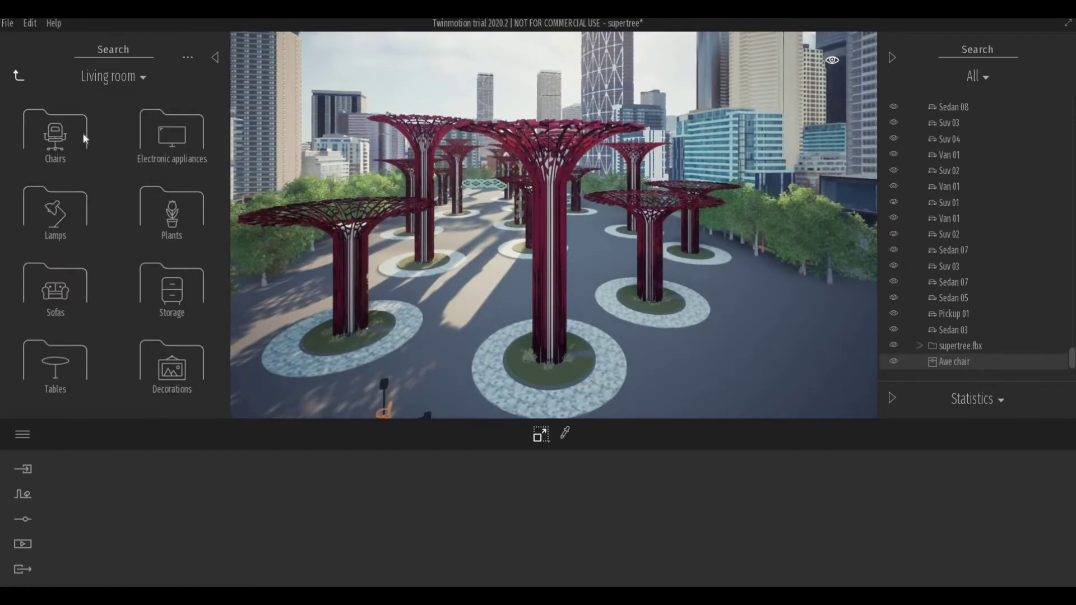
left_click(20, 77)
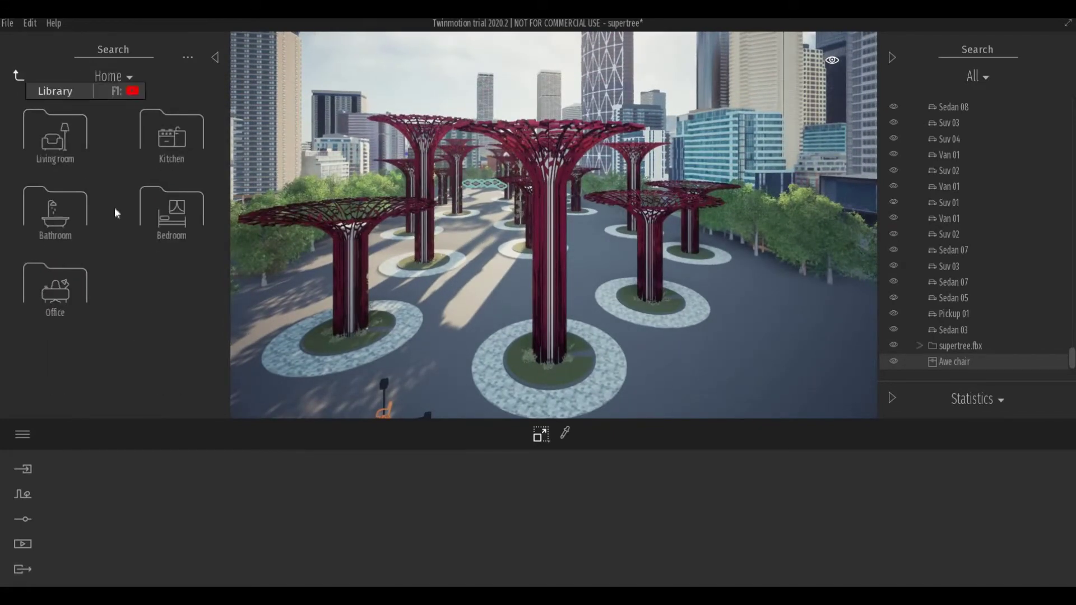
left_click(20, 77)
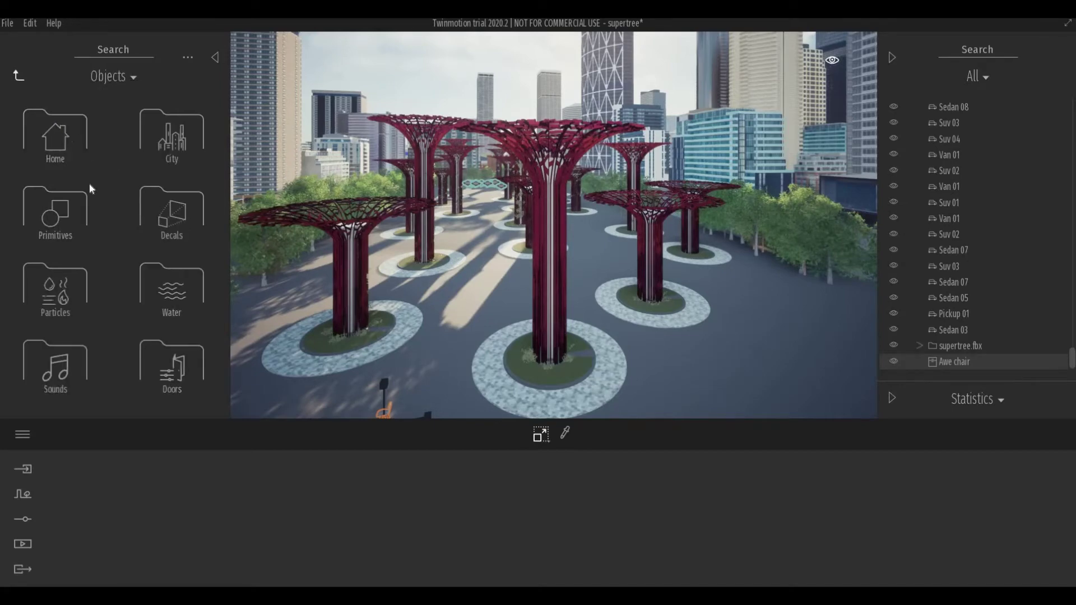
left_click(20, 77)
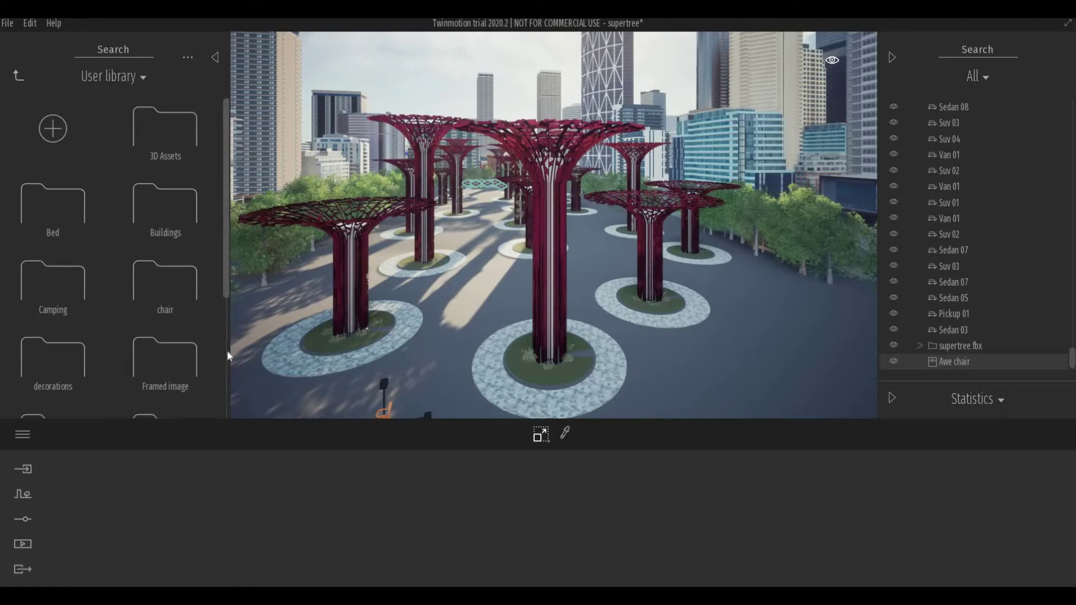
scroll(227, 352, "down", 4)
Place a supertree.fbx model from the User library on the plaza between the foreground supertree and the row of trees.
key("s")
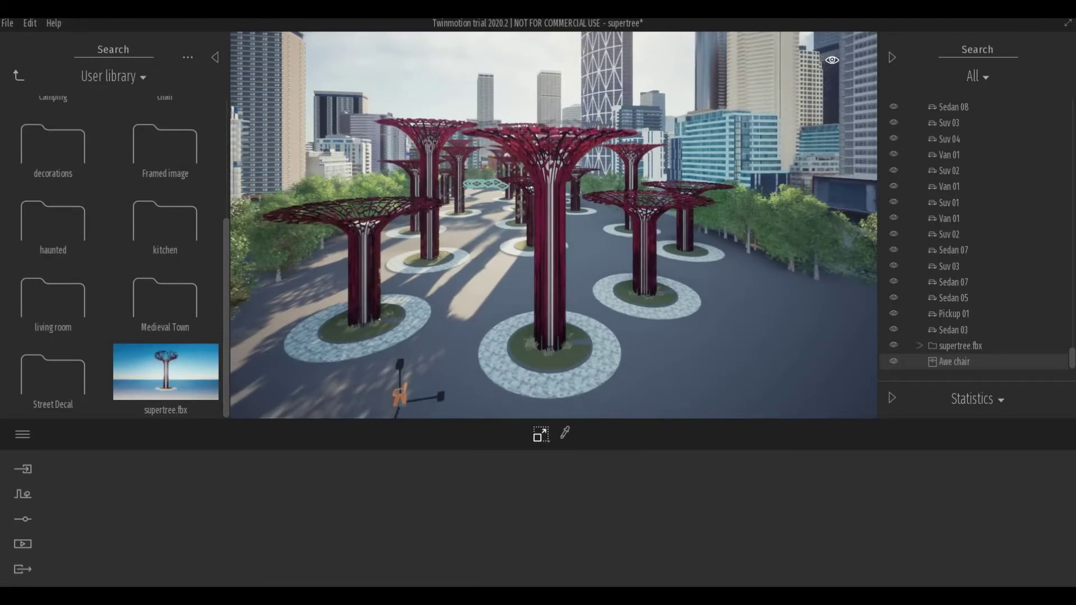
scroll(531, 304, "up", 5)
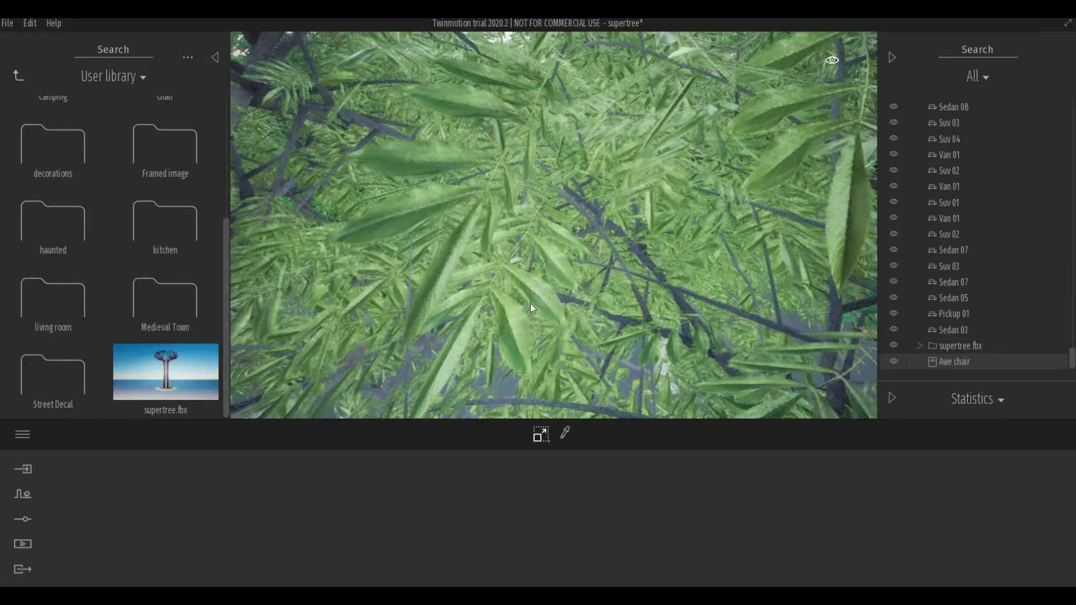
scroll(530, 303, "down", 5)
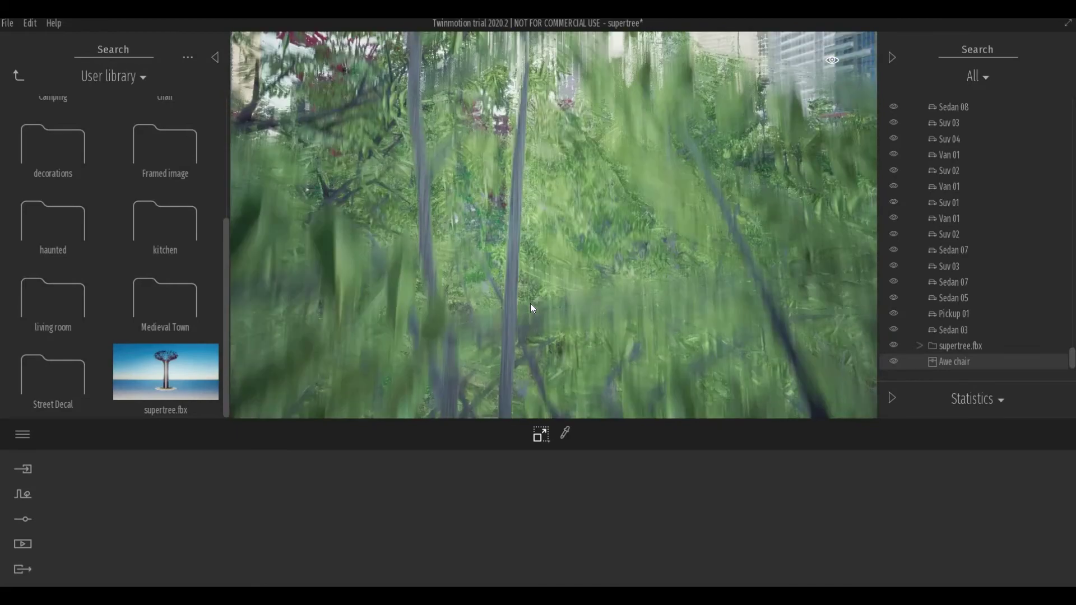
scroll(533, 308, "down", 5)
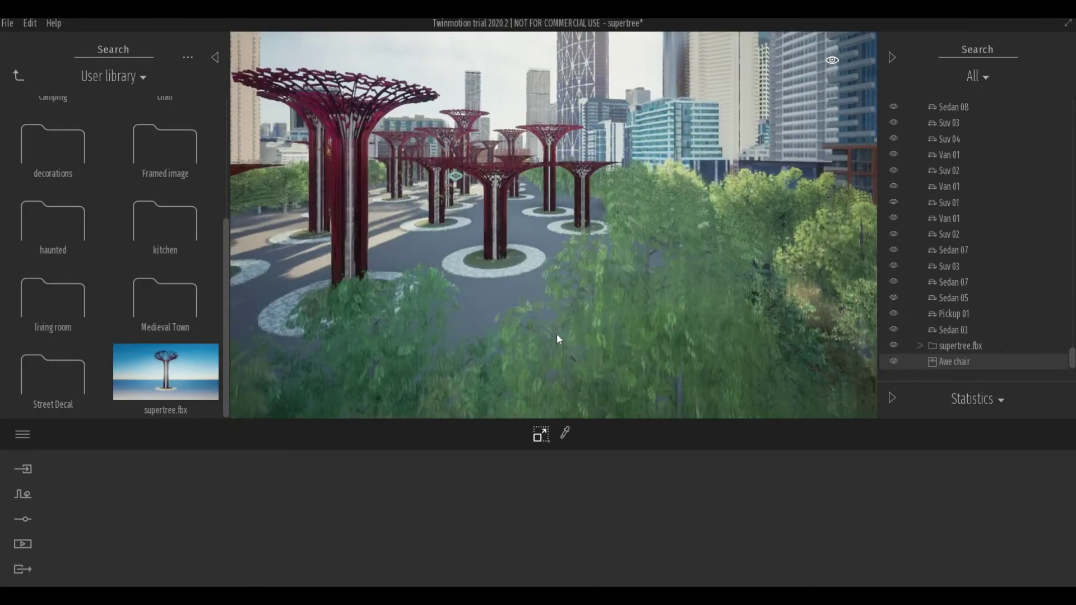
scroll(557, 334, "down", 5)
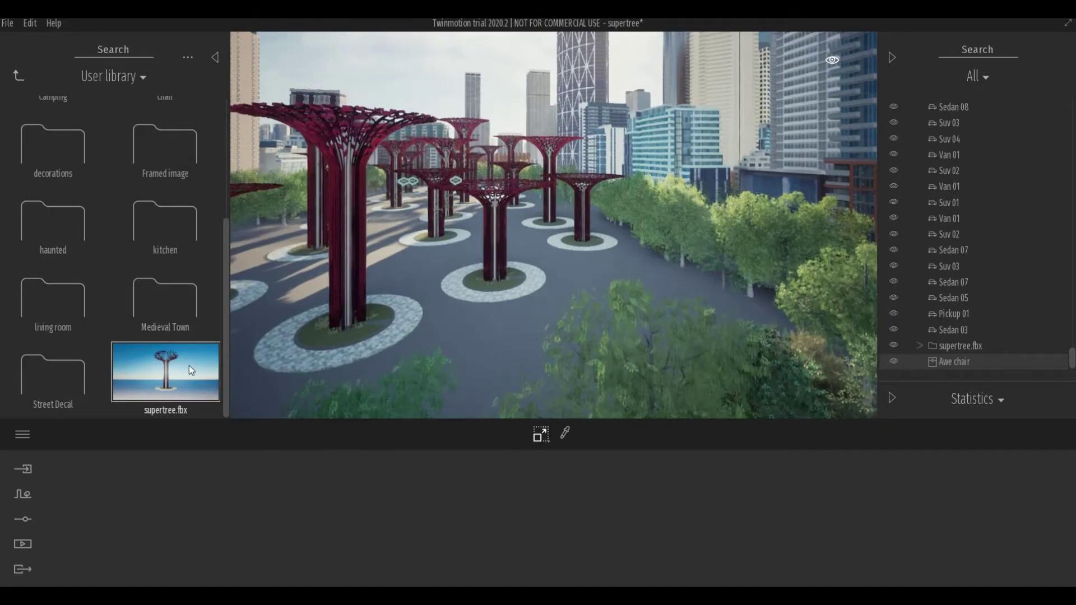
left_click_drag(190, 365, 787, 311)
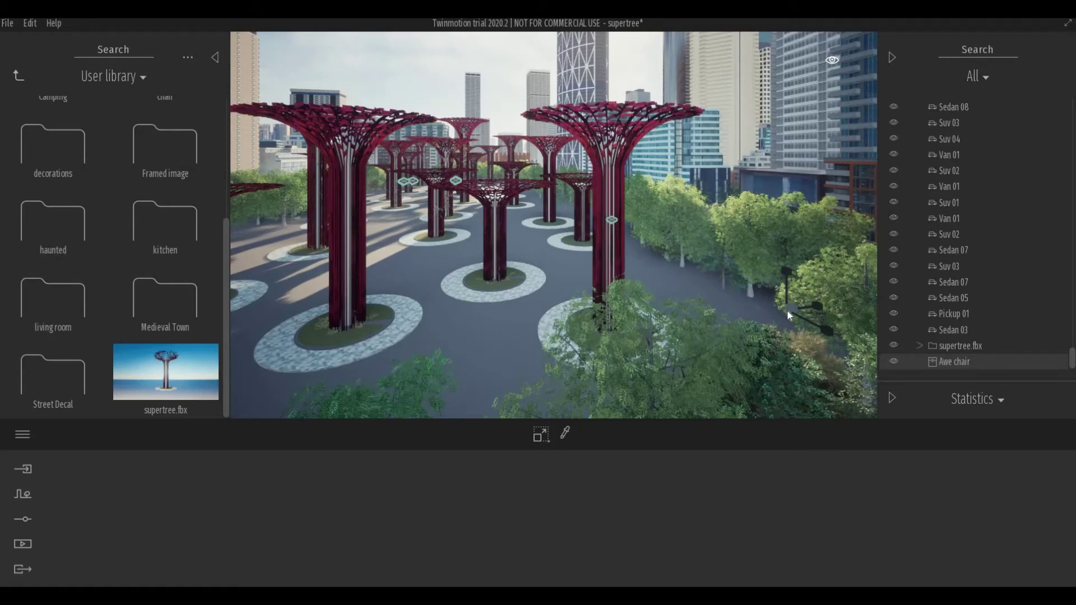
left_click(794, 303)
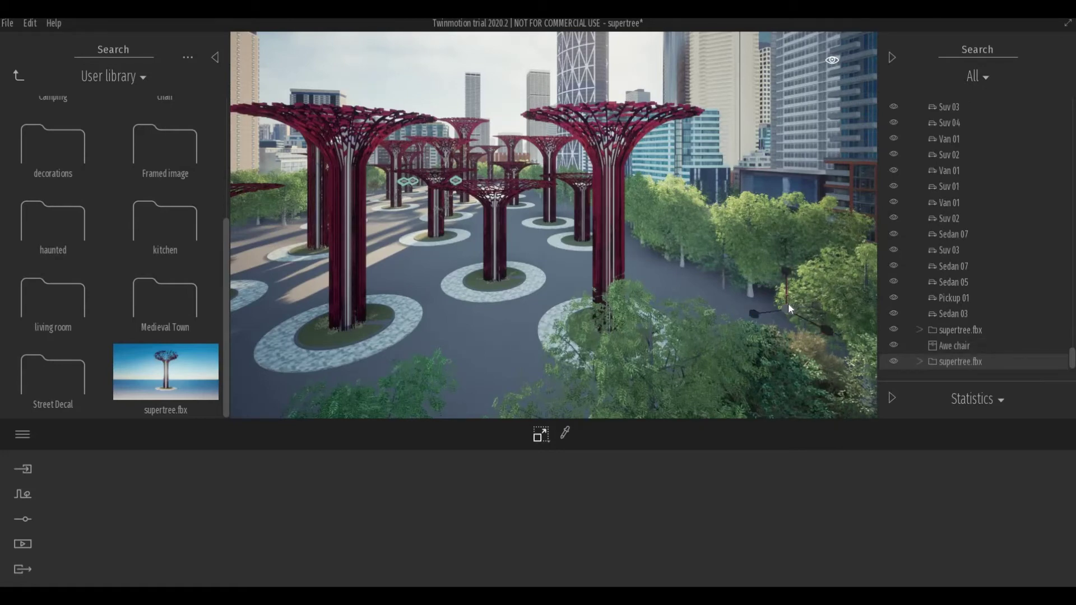
Try the Scale tool on the placed supertree.fbx container and switch its gizmo to Translate.
key("Tab")
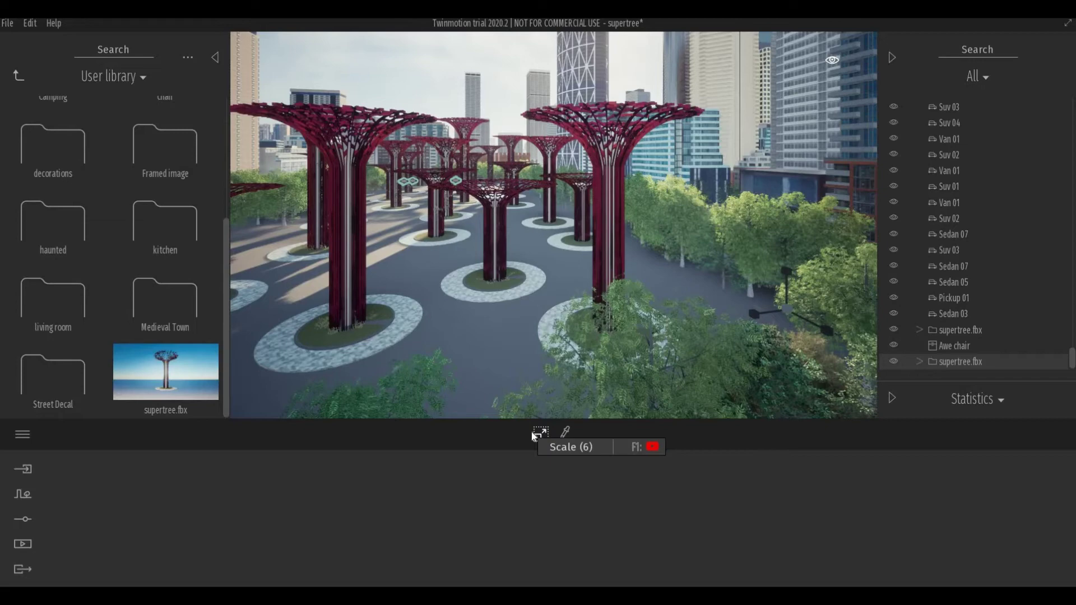
left_click(538, 435)
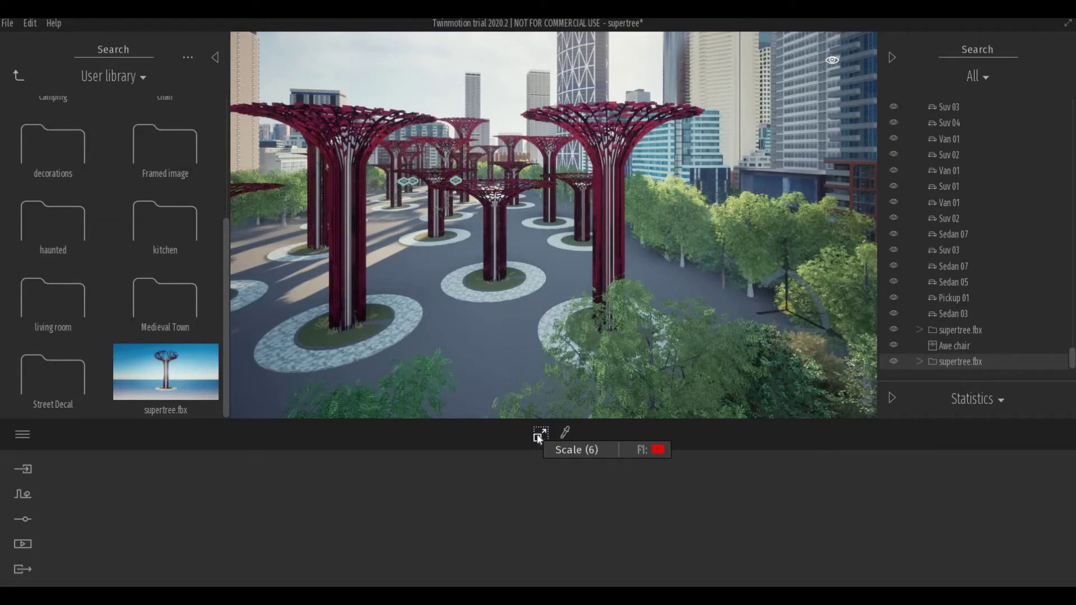
left_click(538, 435)
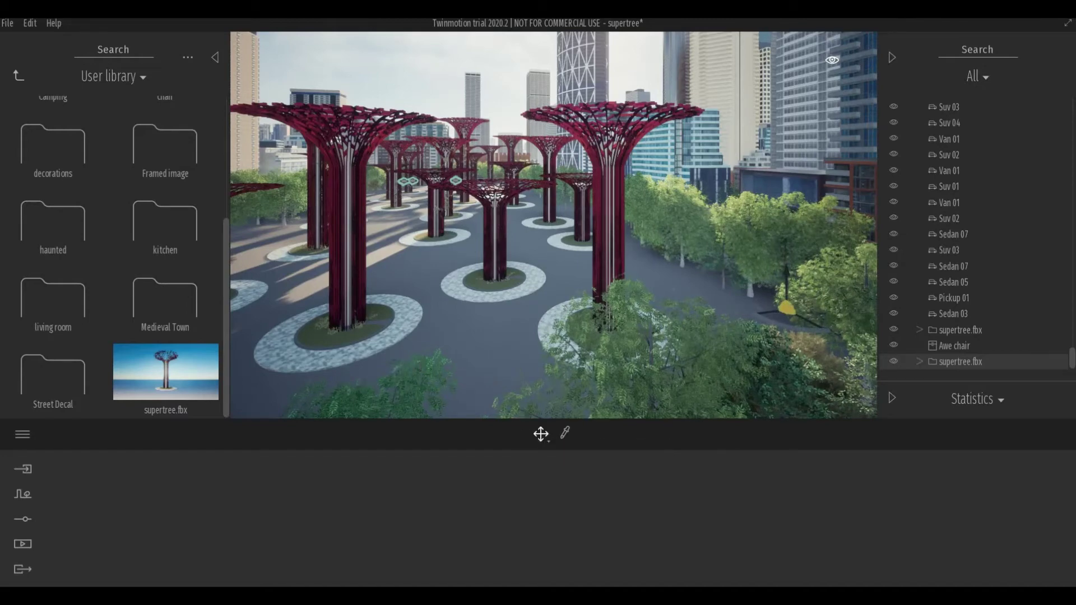
Place another supertree.fbx model from the User library in the foreground of the plaza, in front of the existing supertrees.
middle_click_drag(422, 362, 588, 367)
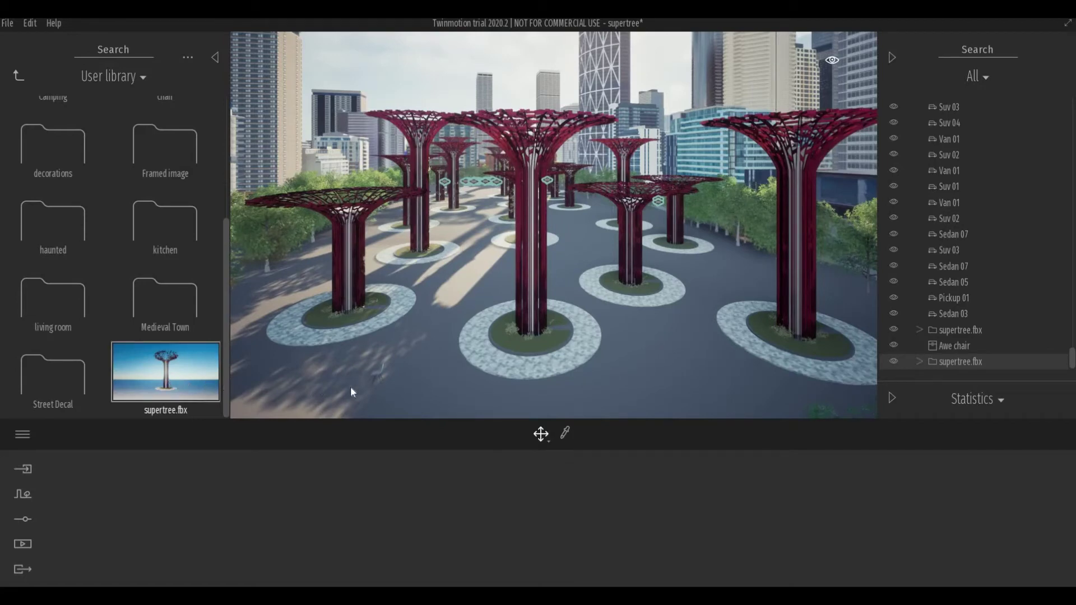
left_click_drag(350, 386, 623, 392)
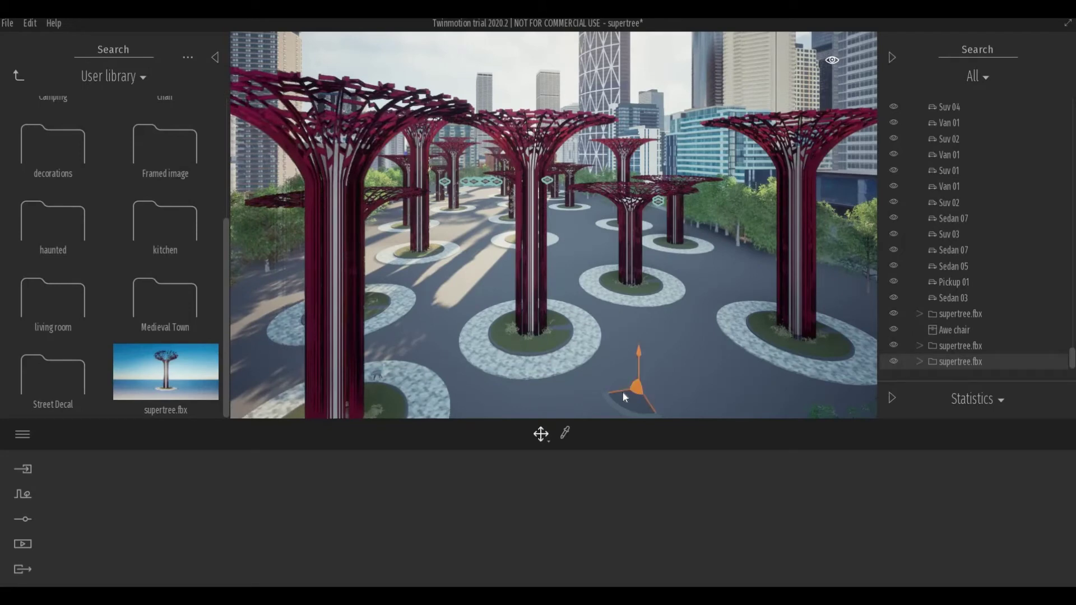
Switch to the Scale tool and try to scale the newly placed supertree.fbx container.
left_click(542, 438)
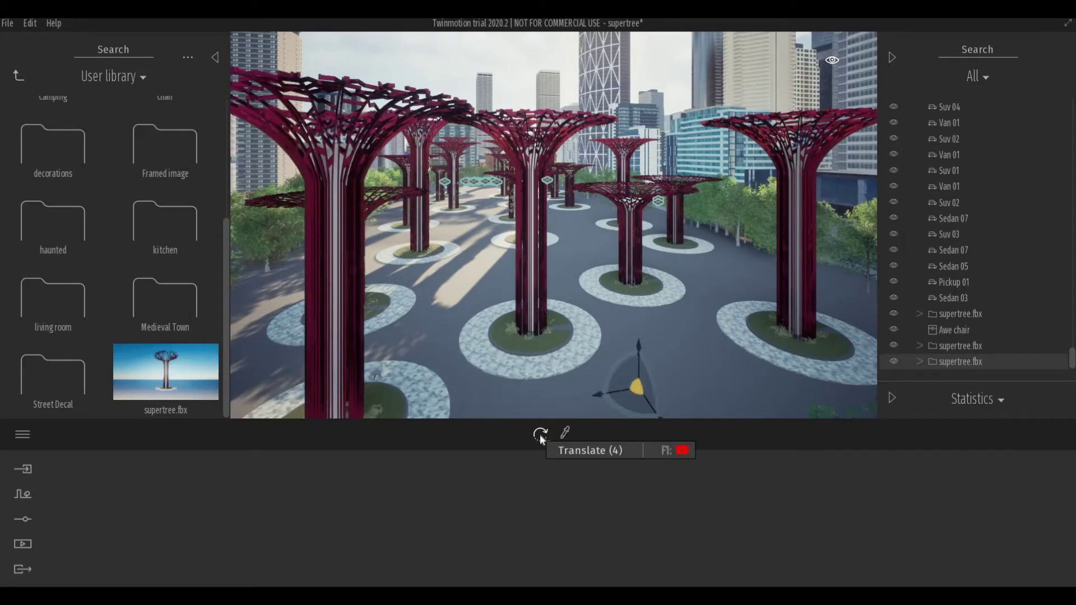
left_click(542, 437)
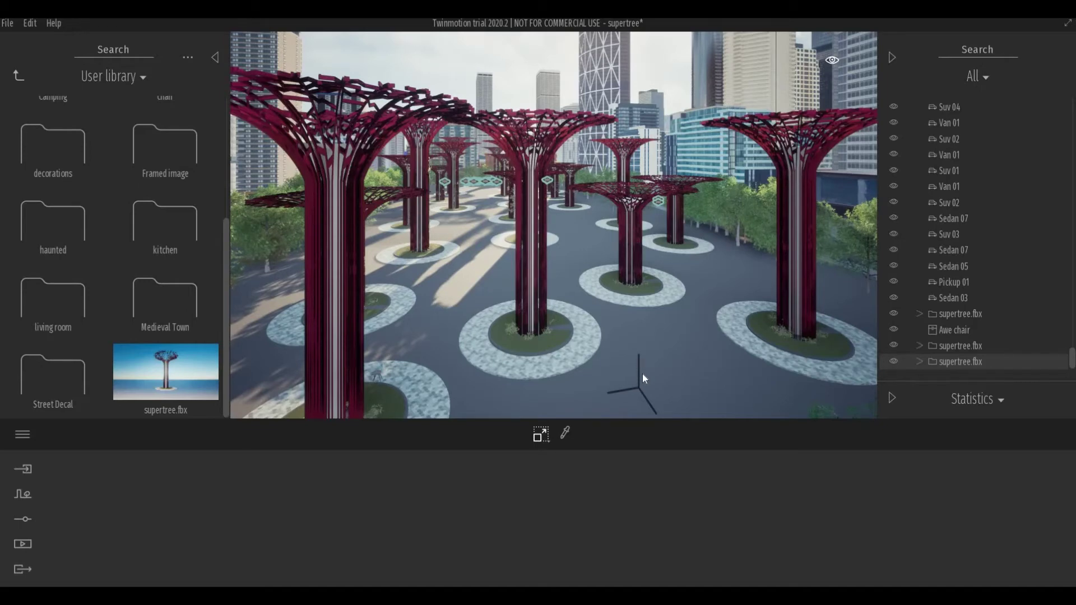
left_click(639, 379)
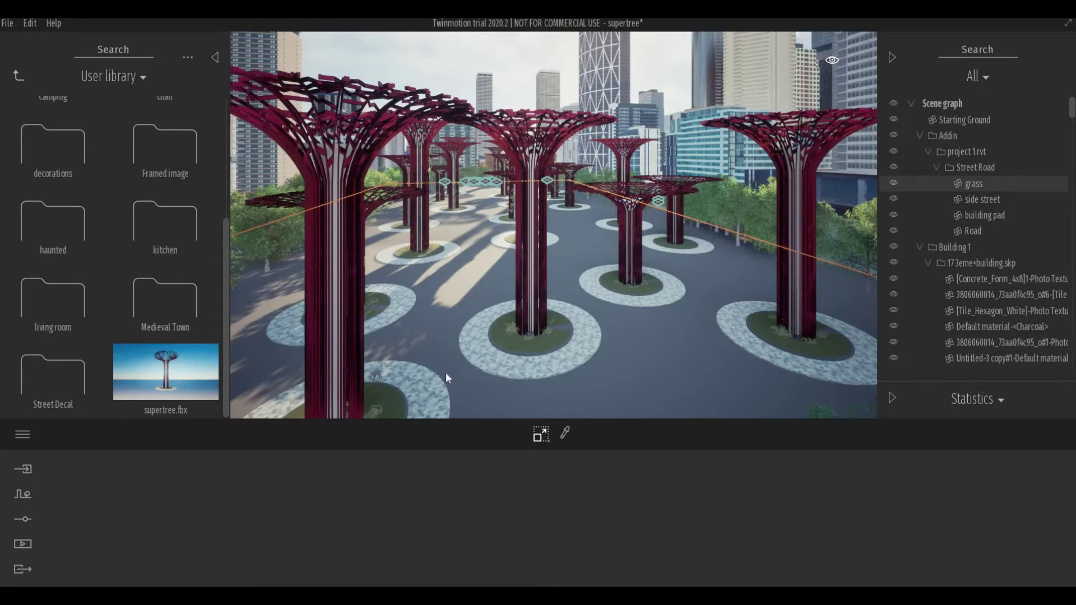
Compare the Scale gizmo on the foreground supertree's Grass part, its supertree.fbx container and its Gypsum Wall Board part.
scroll(446, 373, "down", 1)
scroll(417, 372, "down", 1)
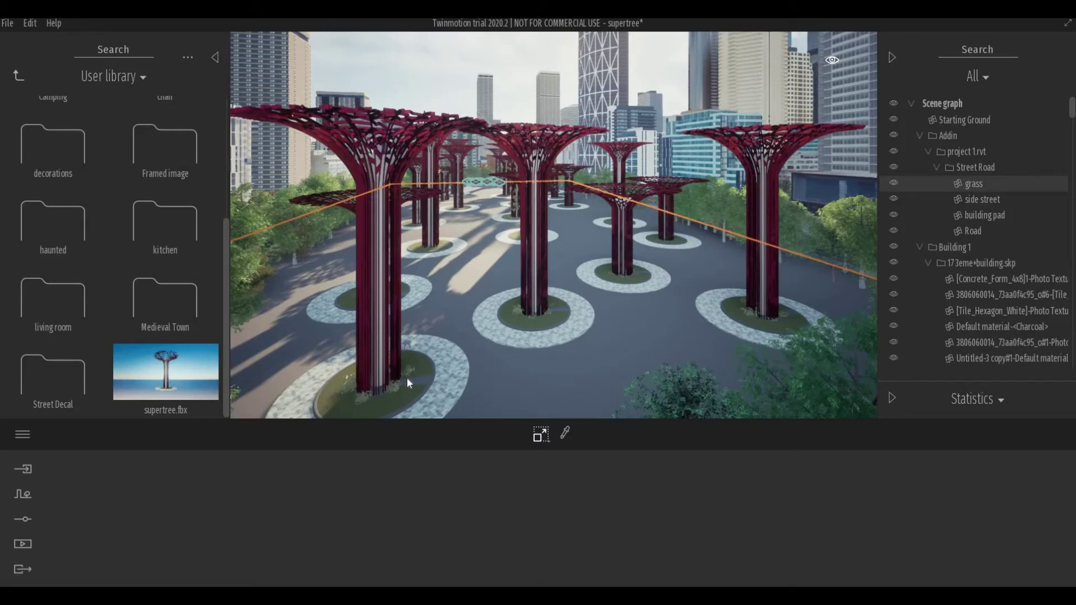
left_click(407, 378)
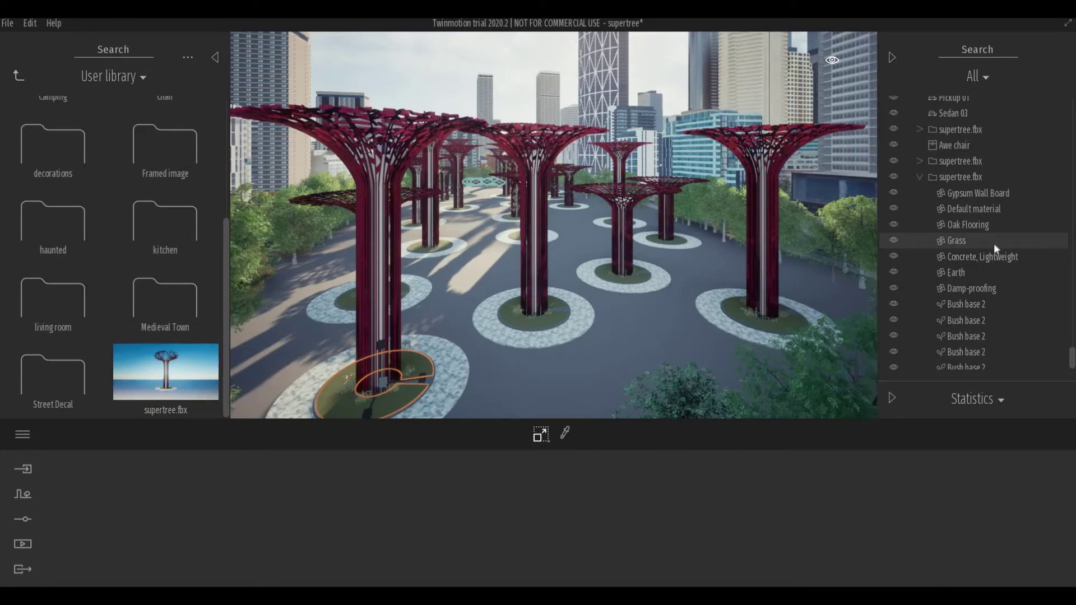
left_click(959, 178)
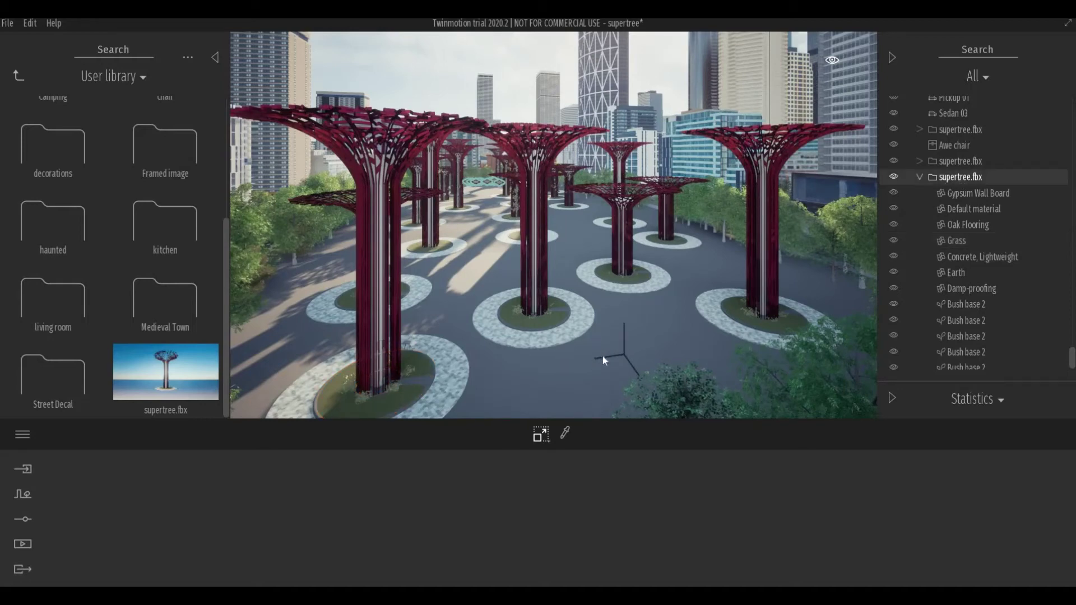
left_click(956, 194)
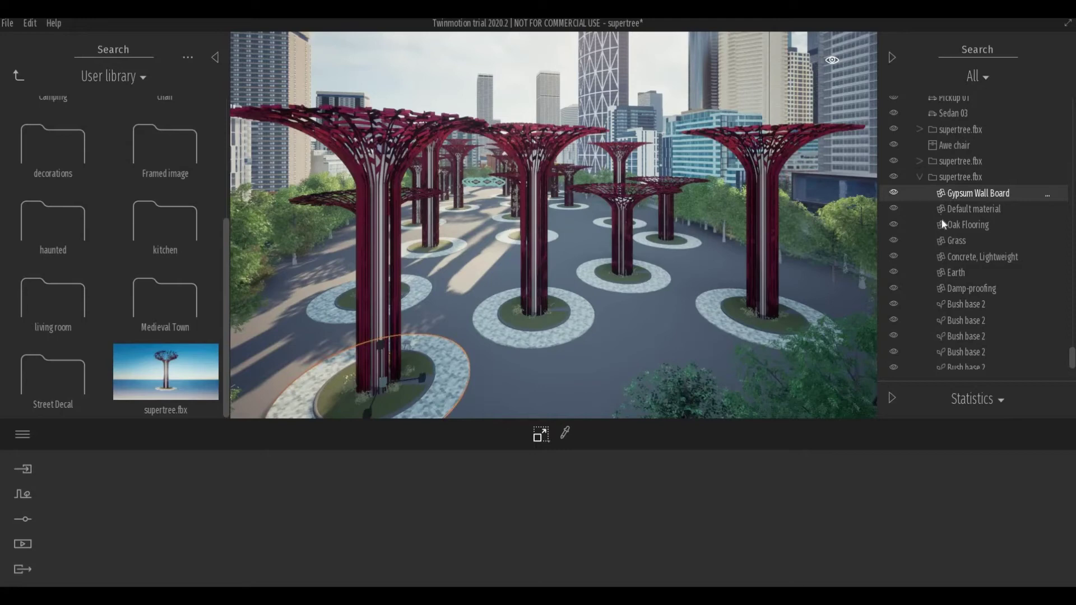
Expand the last supertree.fbx container and select all its parts, from Gypsum Wall Board through Painted vegetation 3.
scroll(951, 251, "down", 3)
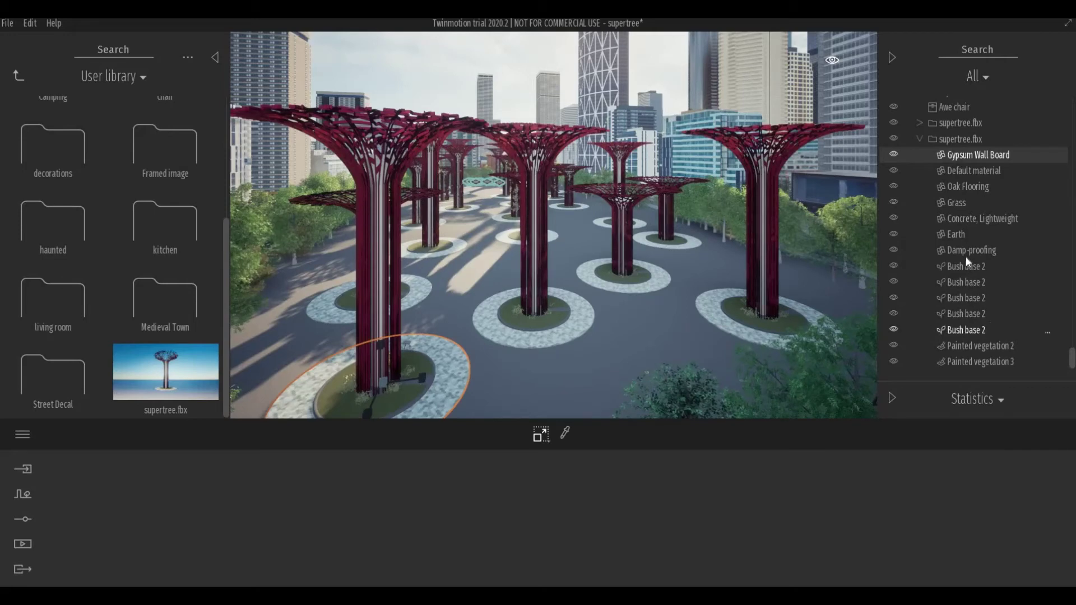
left_click(920, 139)
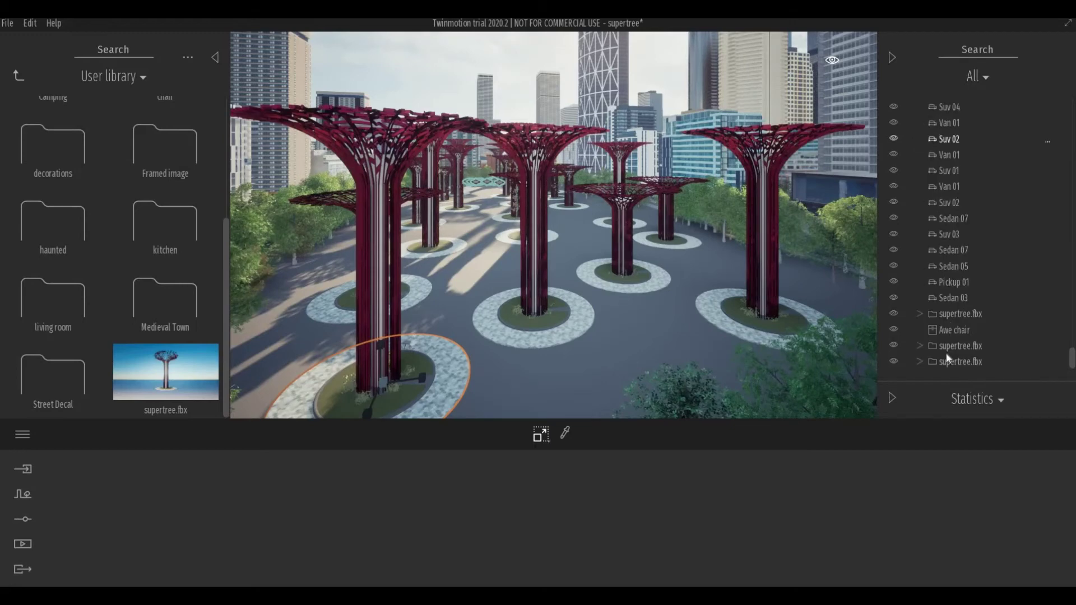
left_click(920, 361)
scroll(953, 346, "down", 6)
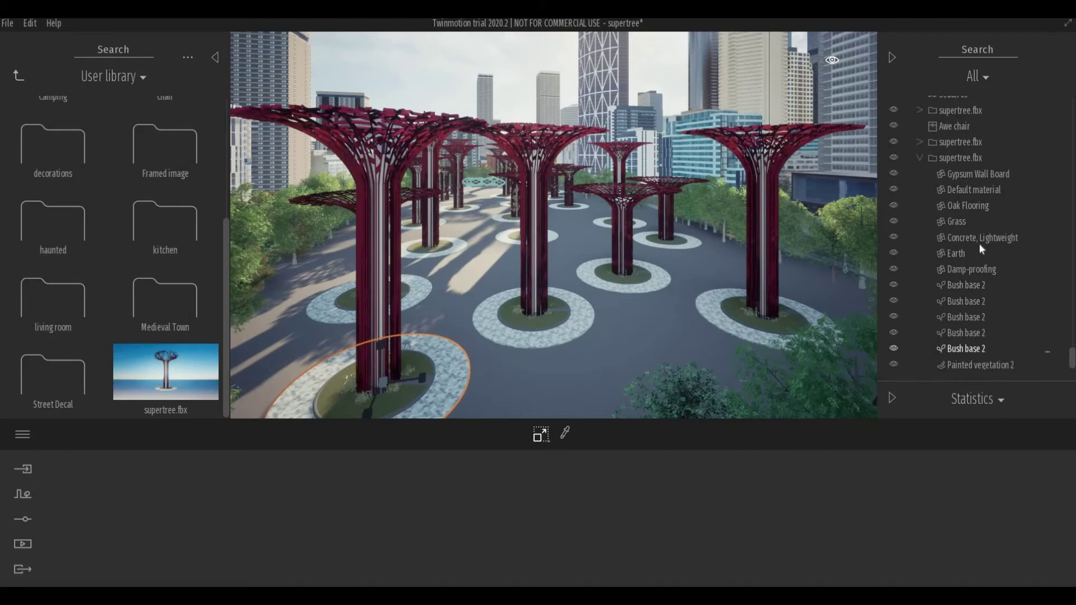
left_click(963, 159)
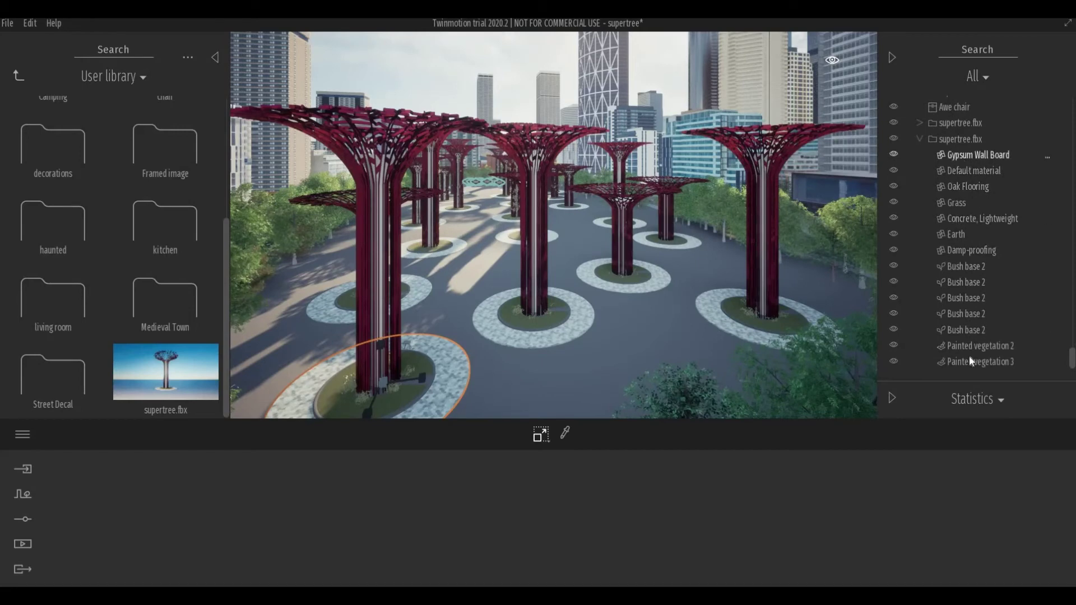
left_click(960, 187)
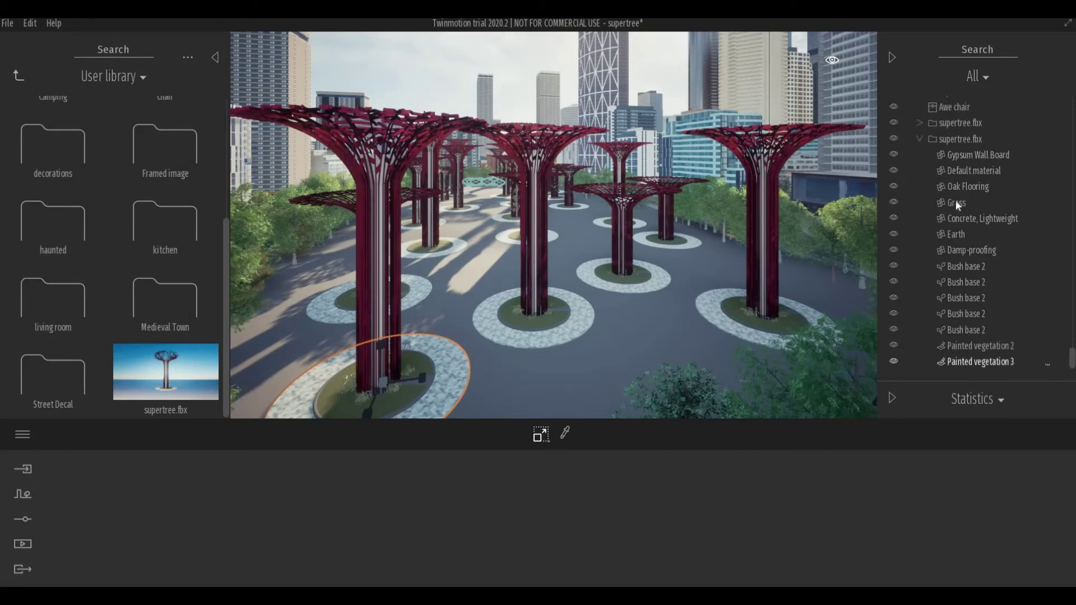
left_click(953, 160)
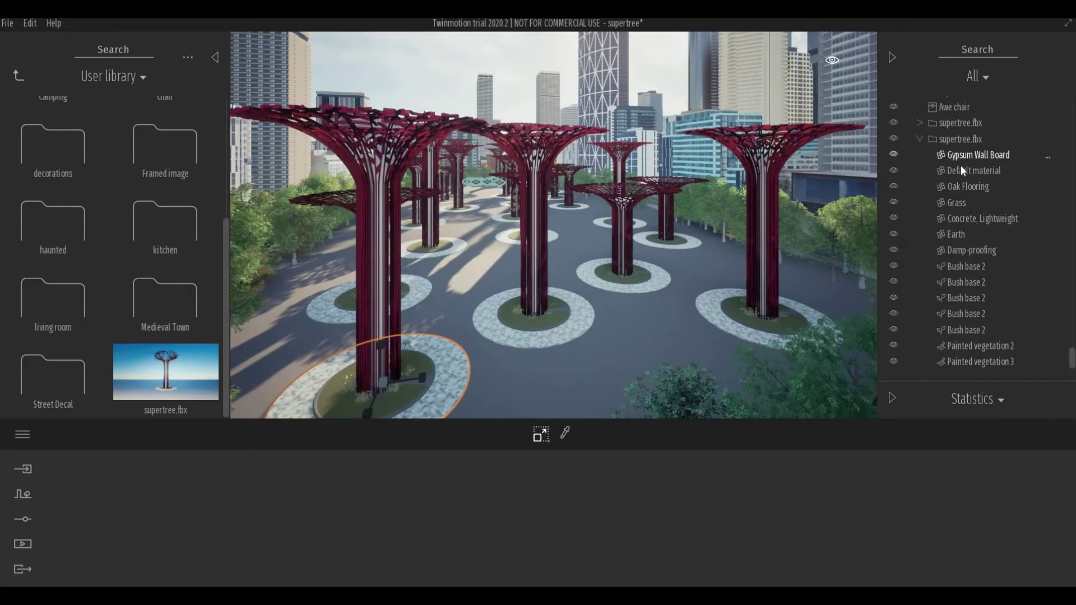
left_click(974, 363, "shift")
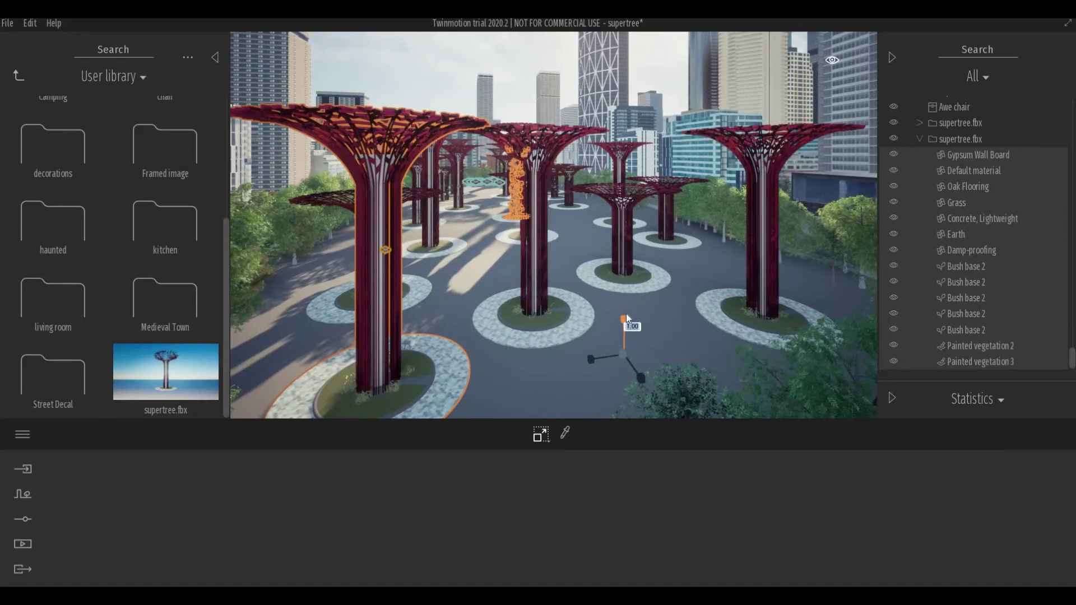
Enlarge the selected parts of the foreground supertree together with the Scale tool and deselect them.
left_click_drag(626, 330, 637, 380)
left_click(637, 380)
scroll(632, 376, "down", 3)
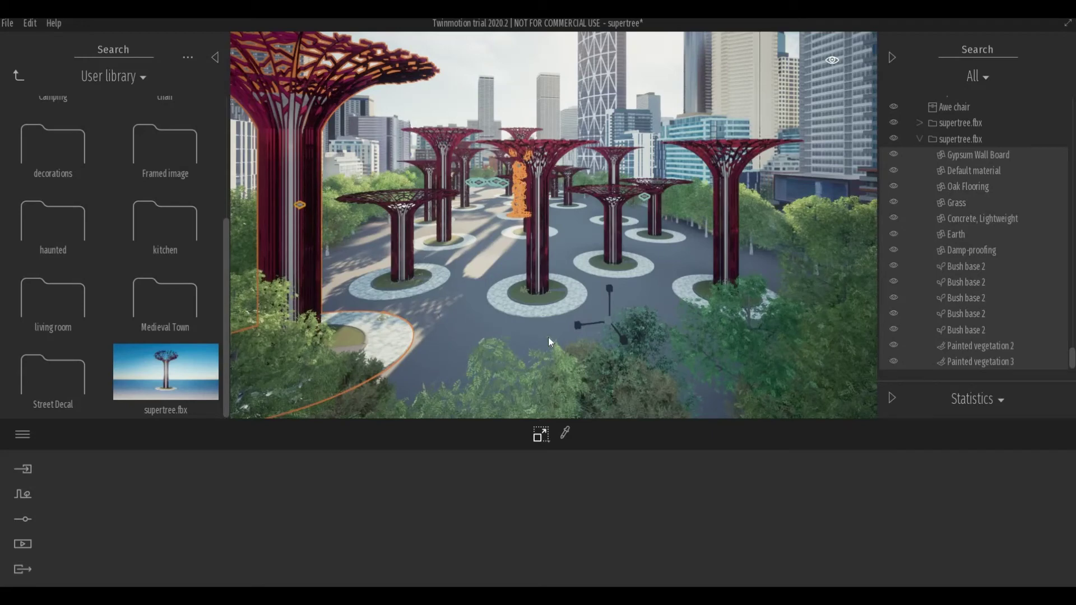
left_click(552, 338)
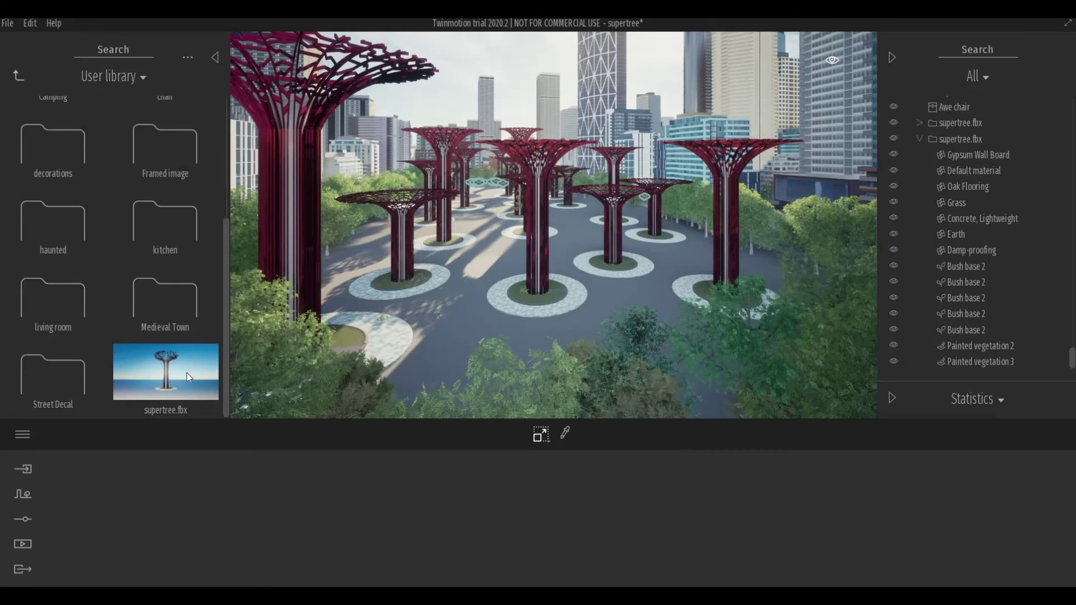
Place another supertree.fbx model from the User library beside the enlarged supertree and switch its gizmo to Rotate.
left_click_drag(394, 345, 667, 345)
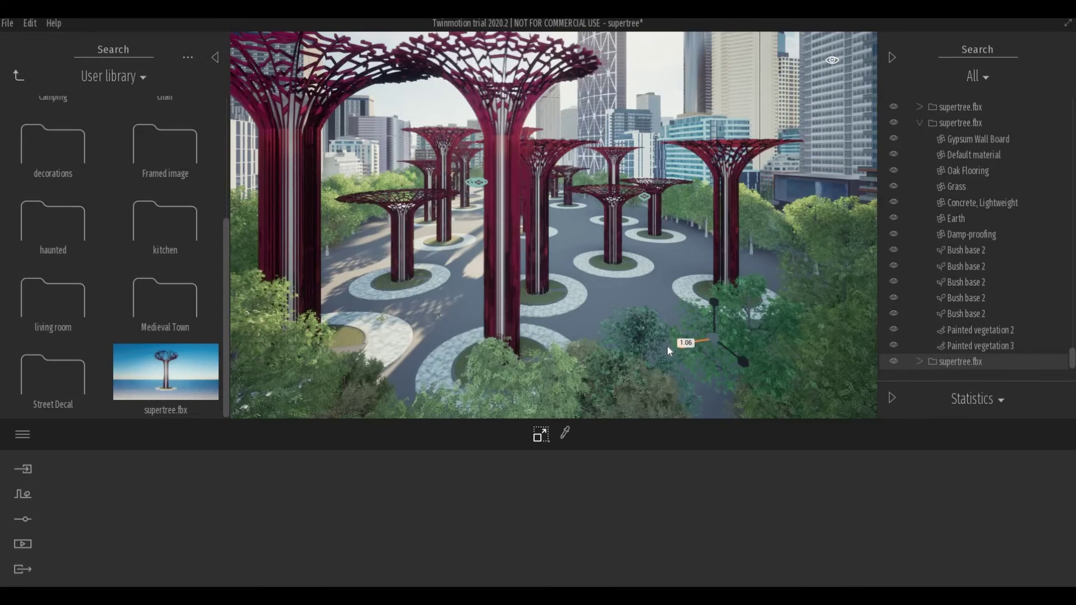
left_click(540, 436)
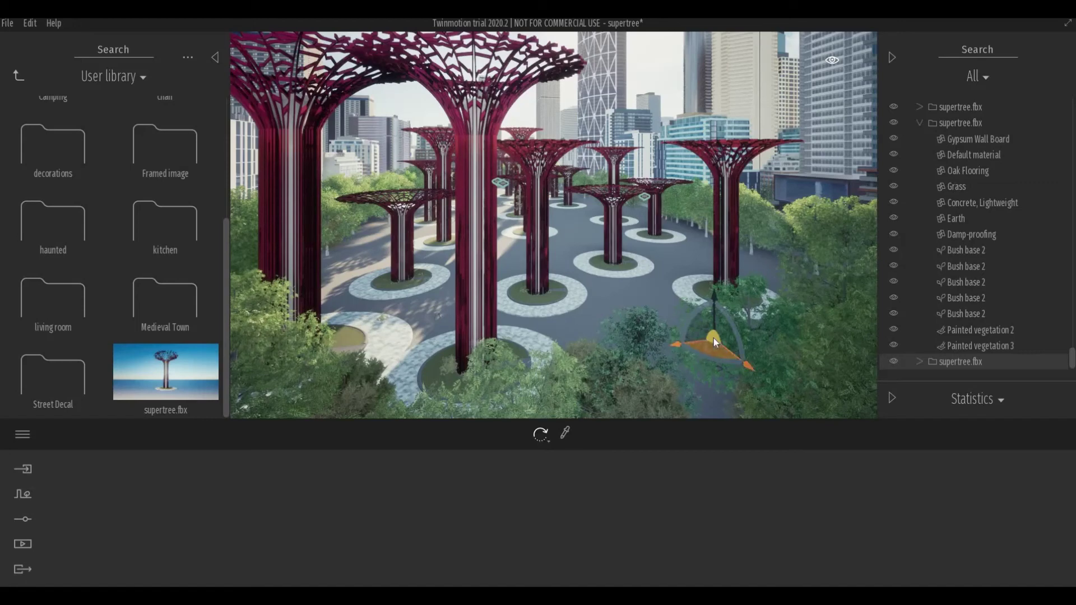
Select all parts of the foreground supertree, Gypsum Wall Board through Painted vegetation 3, and stretch them taller along the vertical axis with the Scale tool.
left_click(541, 437)
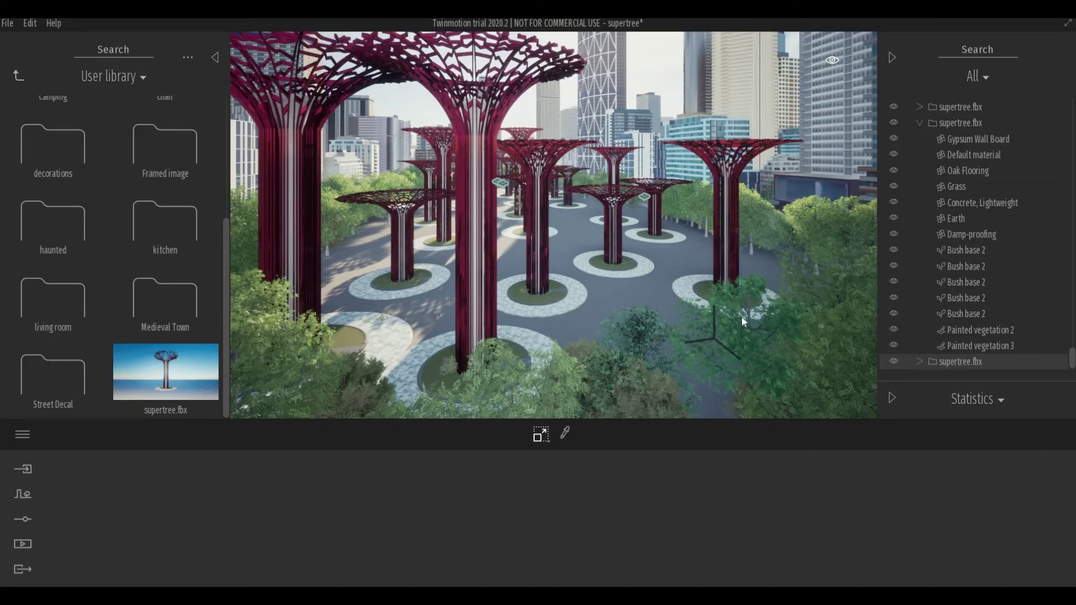
left_click(490, 267)
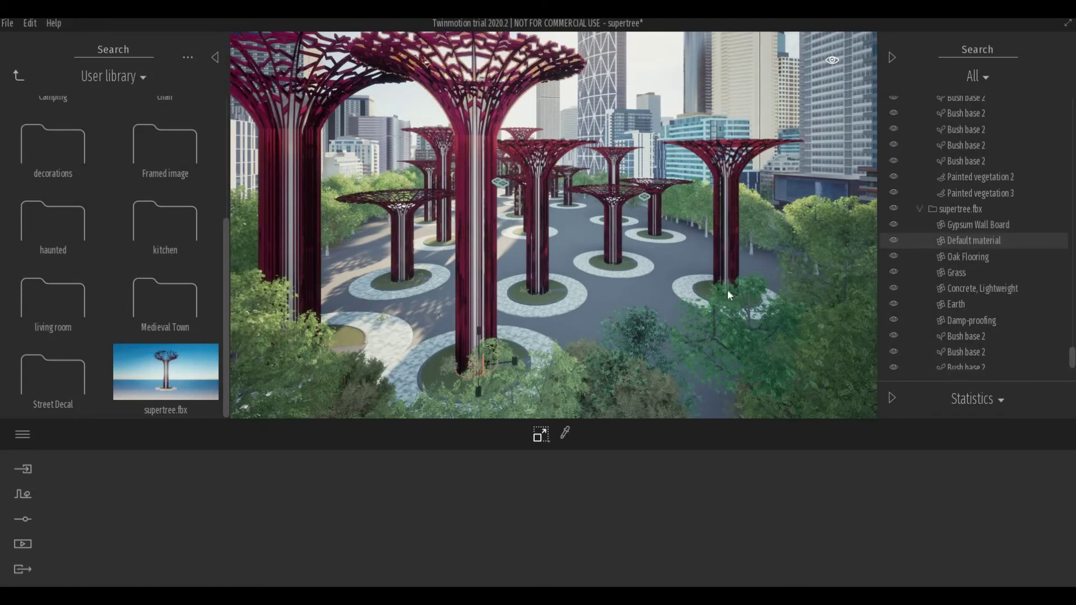
left_click(955, 226)
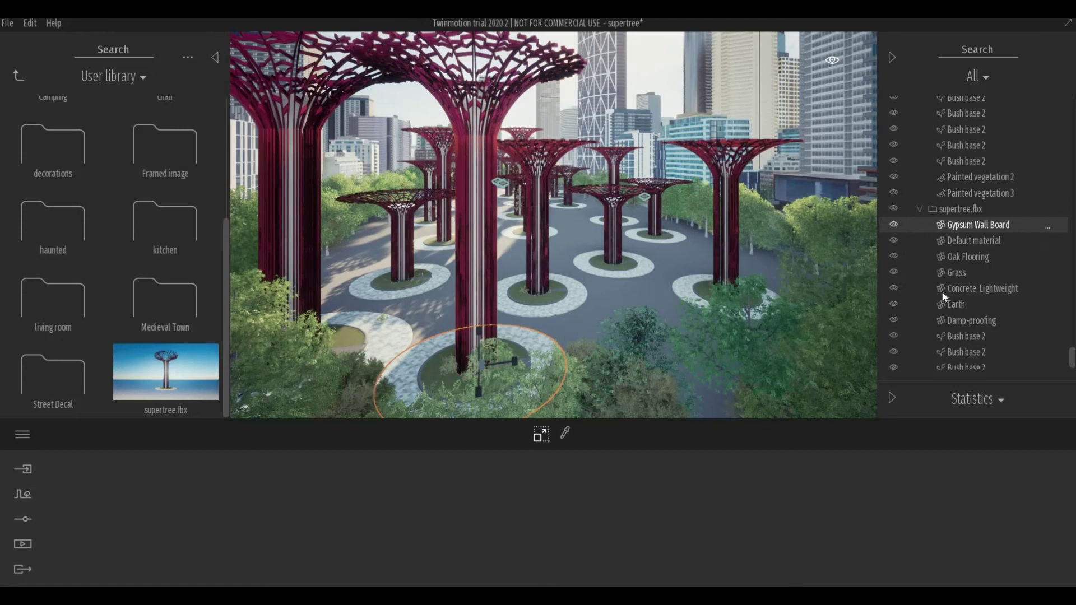
scroll(950, 337, "down", 3)
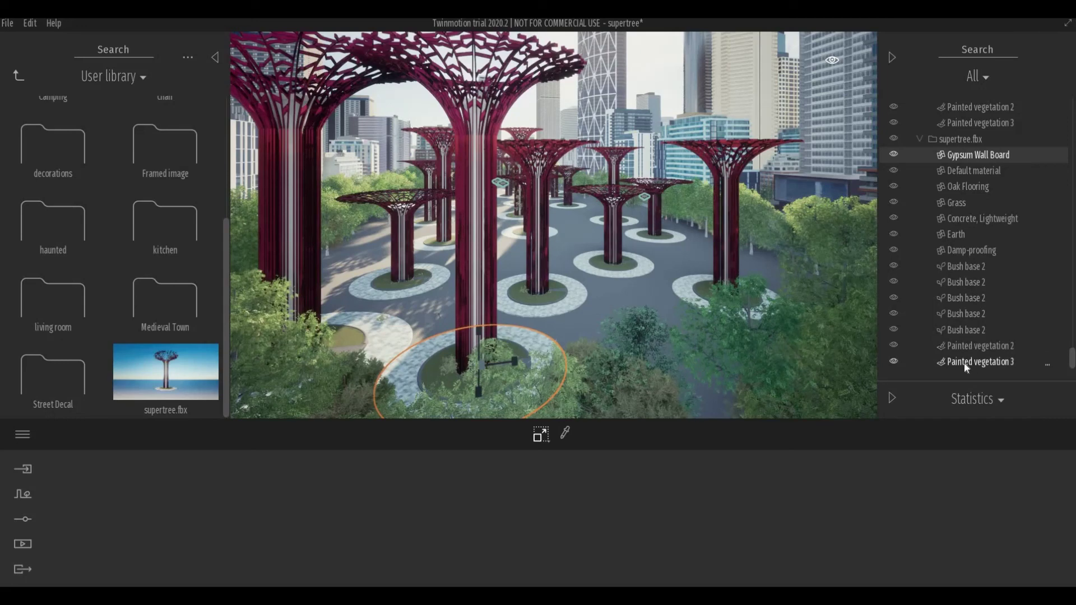
left_click(964, 362, "shift")
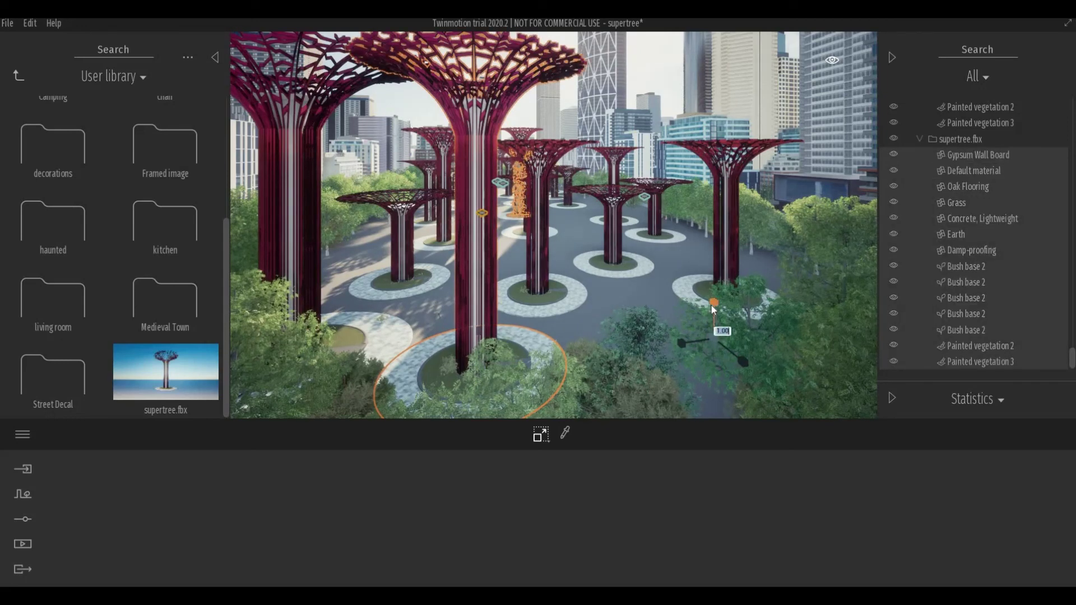
mouse_move(712, 304)
left_mouse_down()
mouse_move(712, 288)
mouse_move(670, 305)
left_mouse_up()
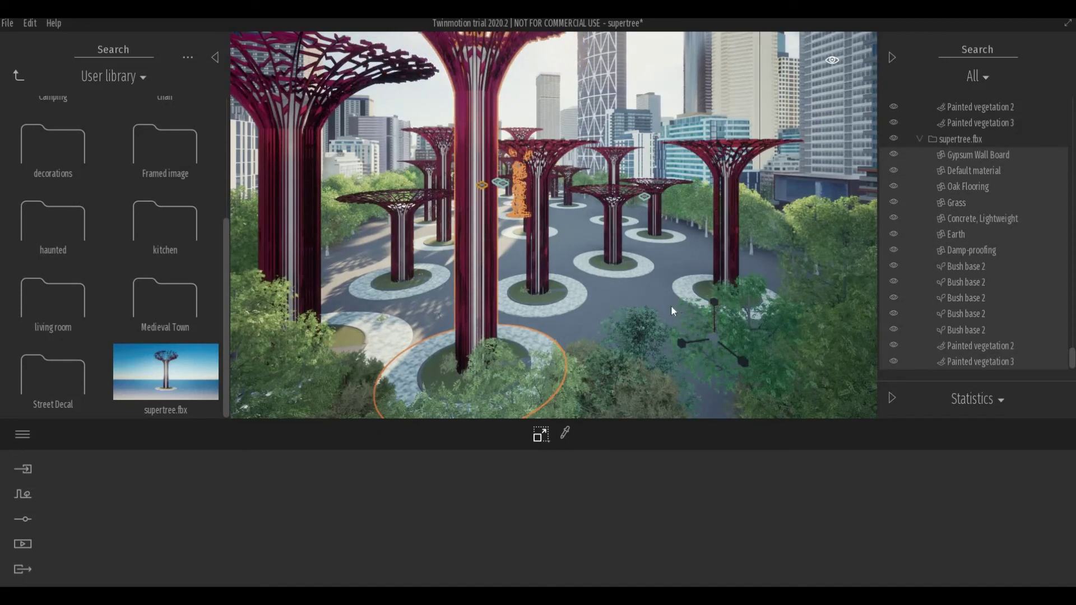